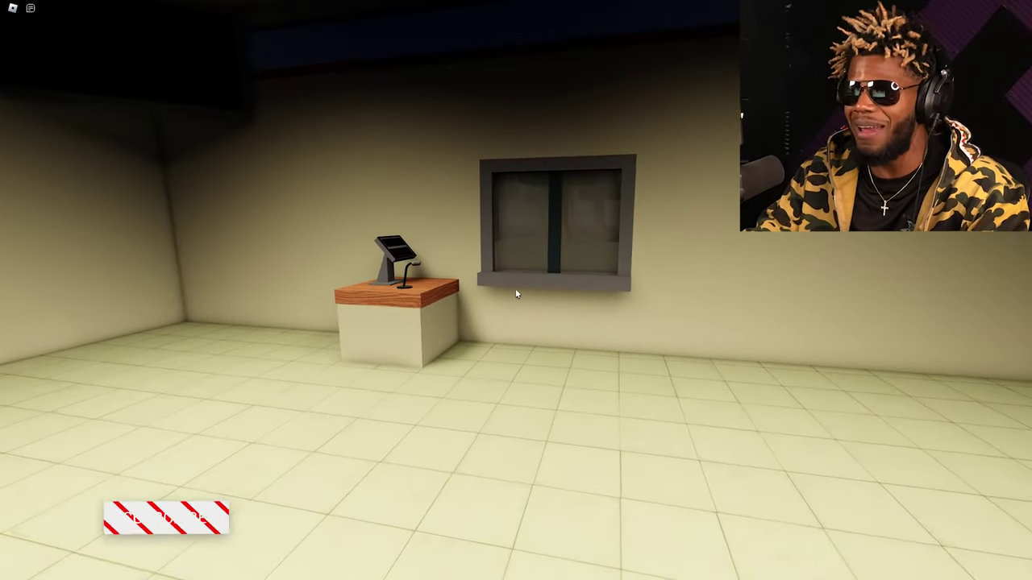
Step: Take the register order, grab a Food #2 meal, and hand it through the service window
{"action": "key", "text": "w"}
{"action": "key", "text": "e"}
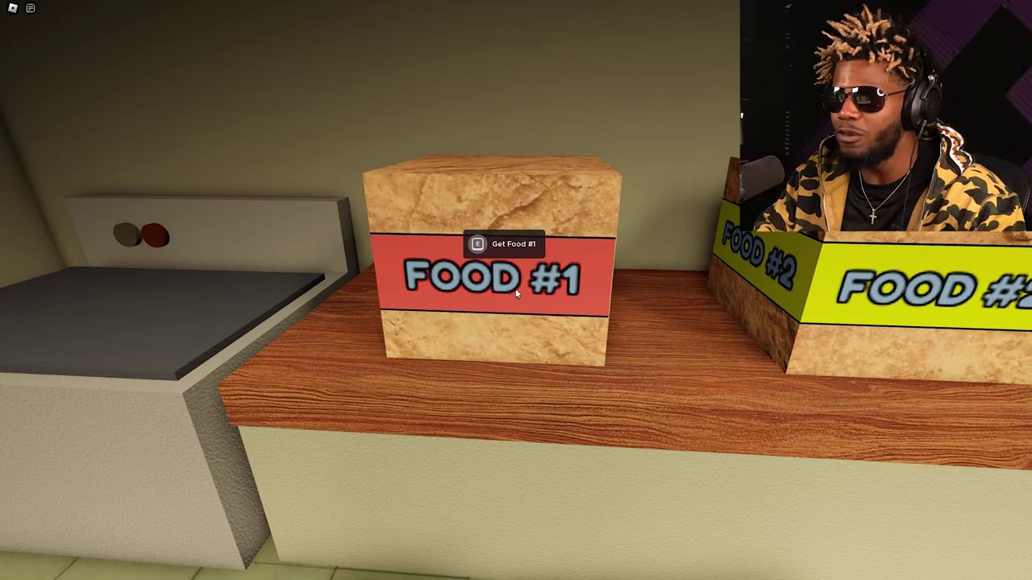
{"action": "key", "text": "d"}
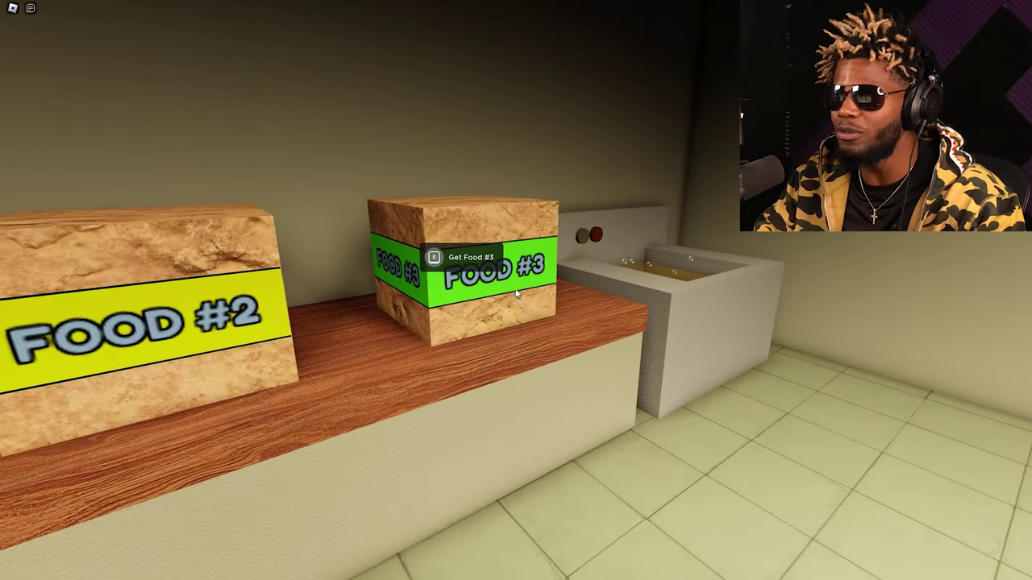
{"action": "key", "text": "a"}
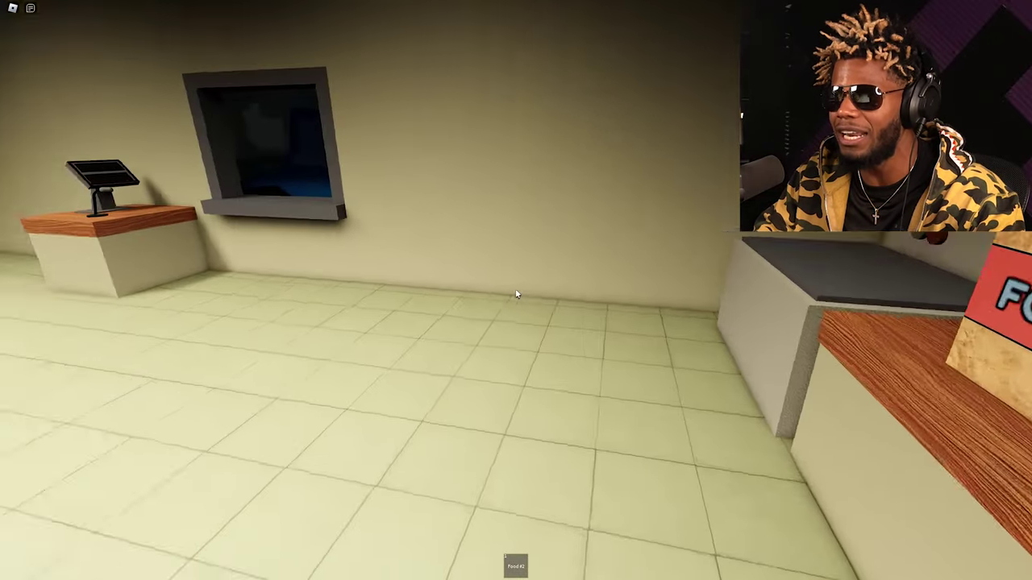
{"action": "key", "text": "w"}
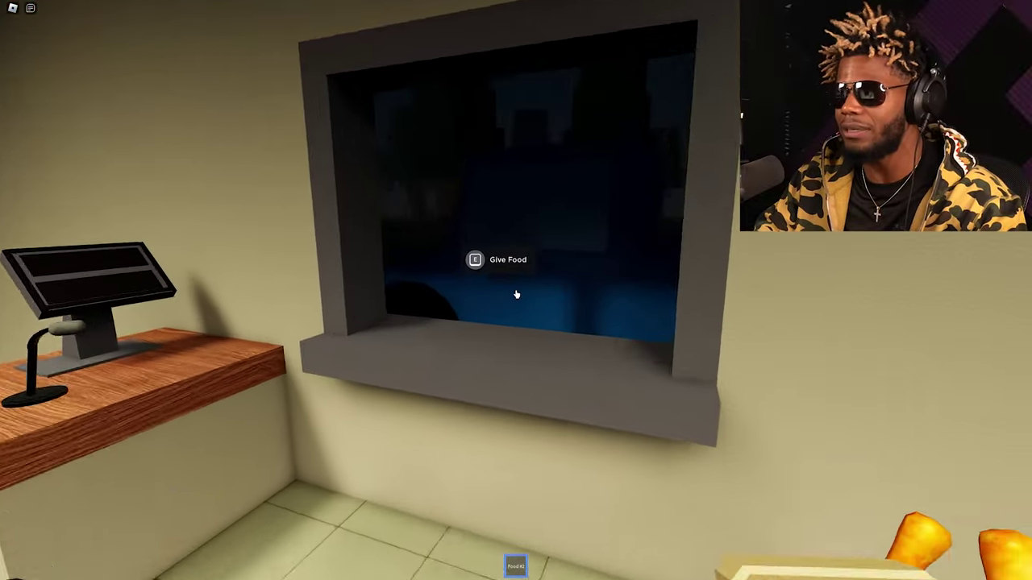
{"action": "key", "text": "w"}
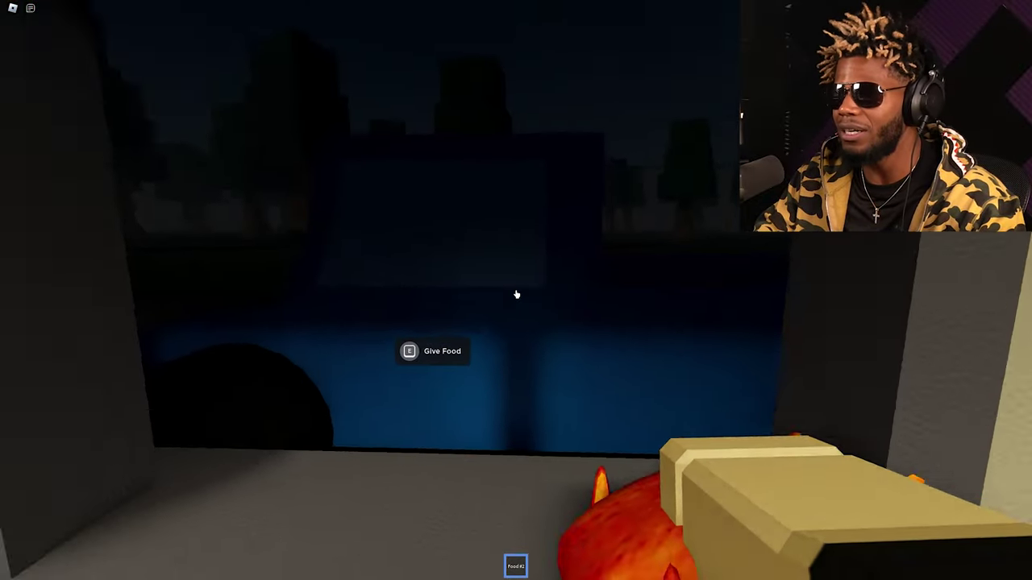
{"action": "key", "text": "e"}
{"action": "key", "text": "s"}
{"action": "key", "text": "s"}
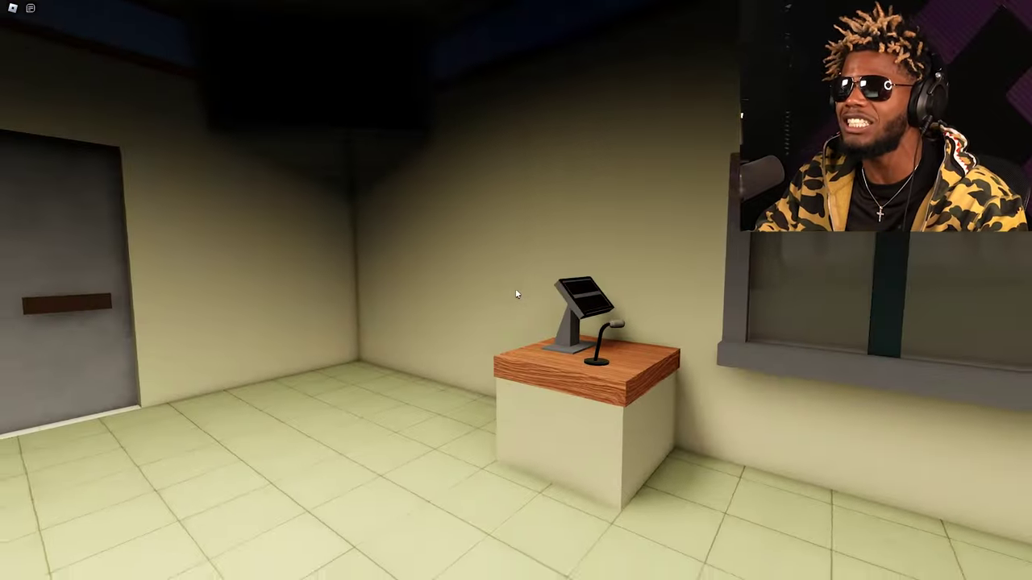
{"action": "key", "text": "w"}
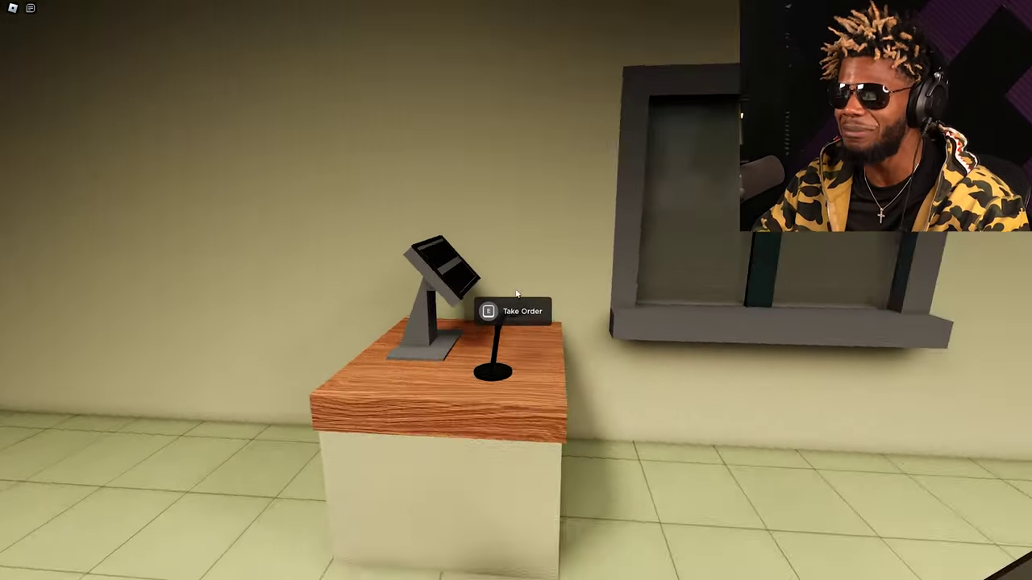
Step: Take the red car's order and pass a Food #1 burger through the service window
{"action": "key", "text": "e"}
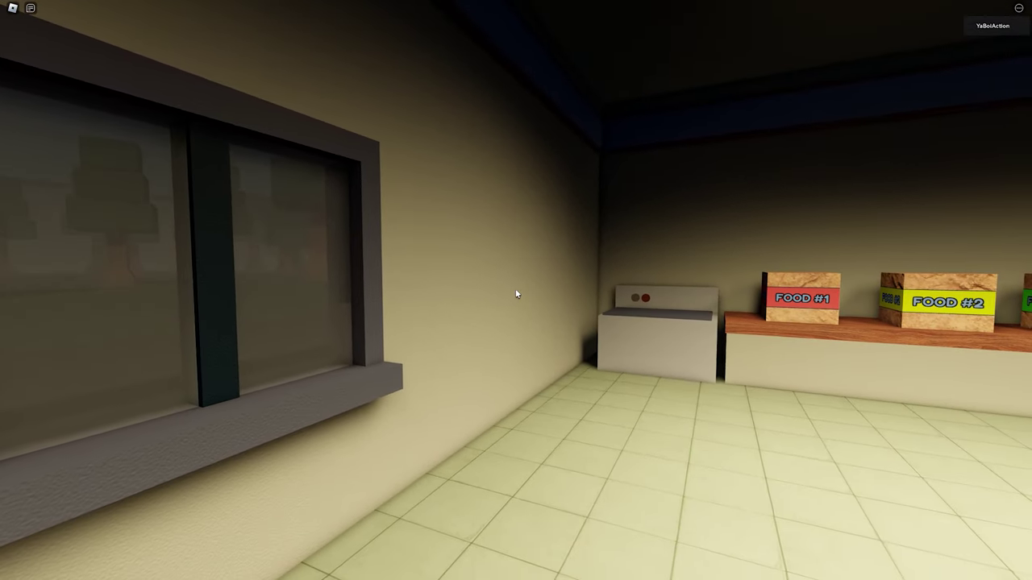
{"action": "key", "text": "w"}
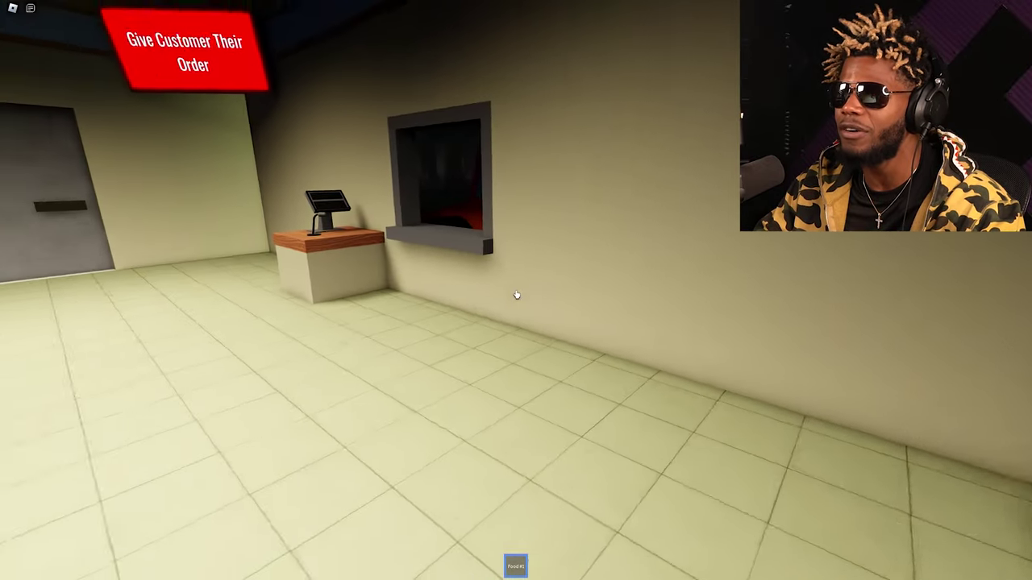
{"action": "key", "text": "1"}
{"action": "key", "text": "w"}
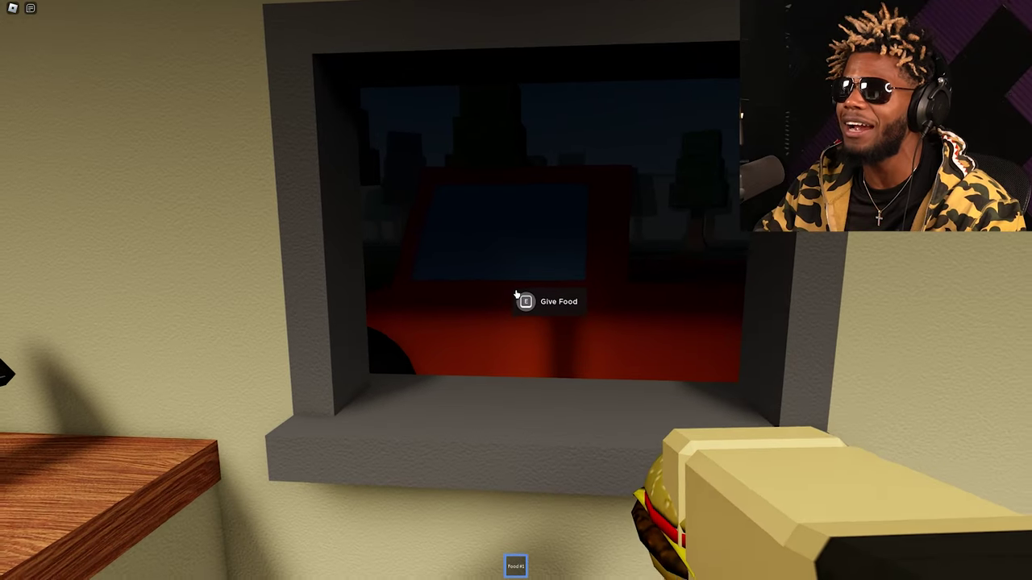
{"action": "key", "text": "e"}
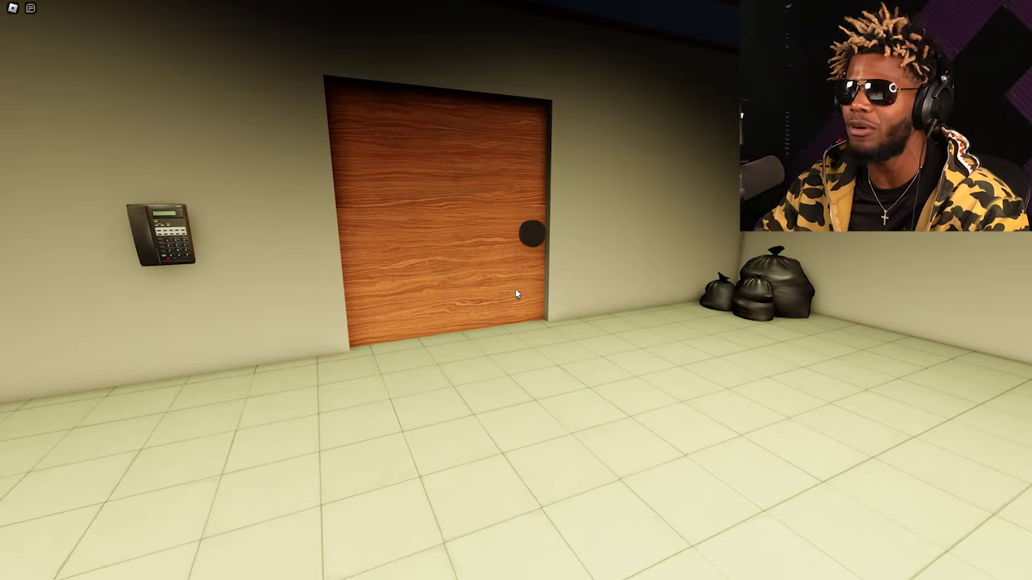
{"action": "key", "text": "w"}
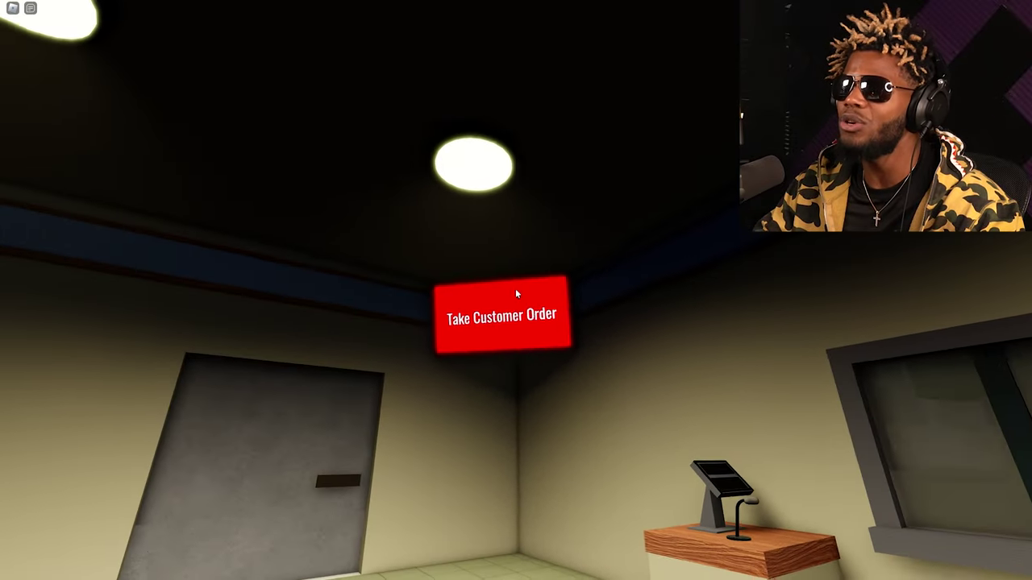
Step: Take the order at the register and hand a Food #3 donut through the service window
{"action": "key", "text": "w"}
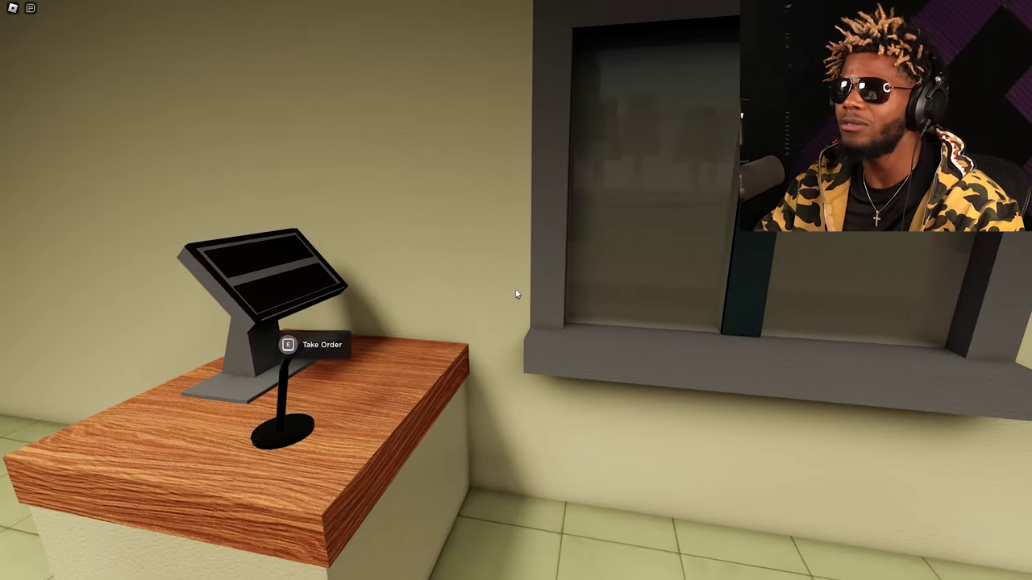
{"action": "key", "text": "e"}
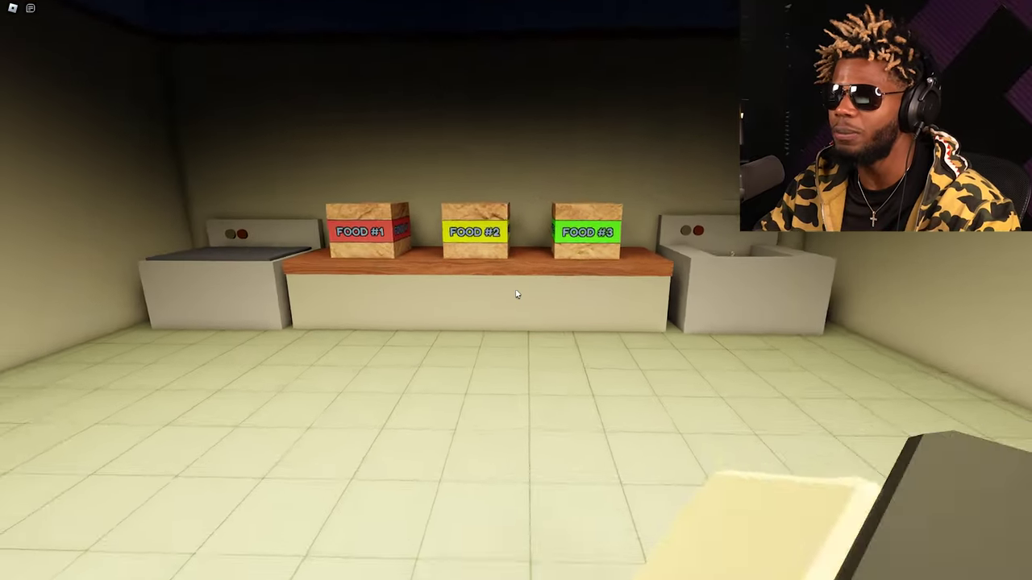
{"action": "key", "text": "e"}
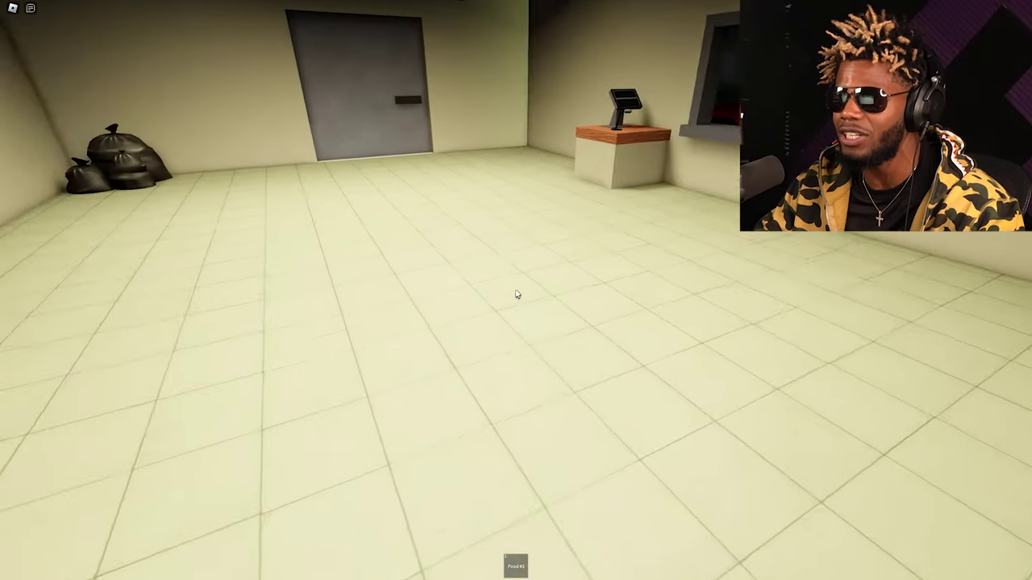
{"action": "key", "text": "1"}
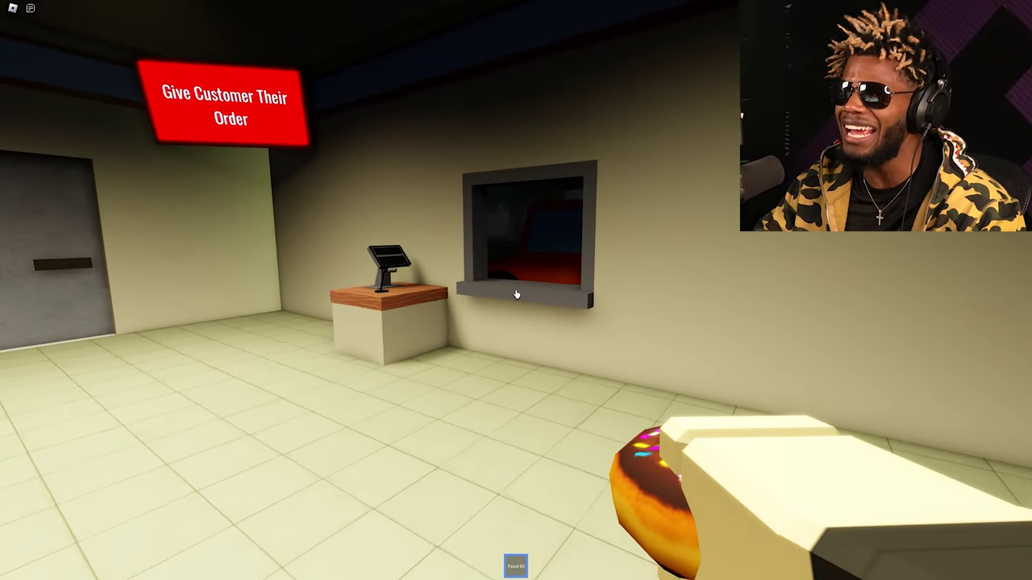
{"action": "key", "text": "w"}
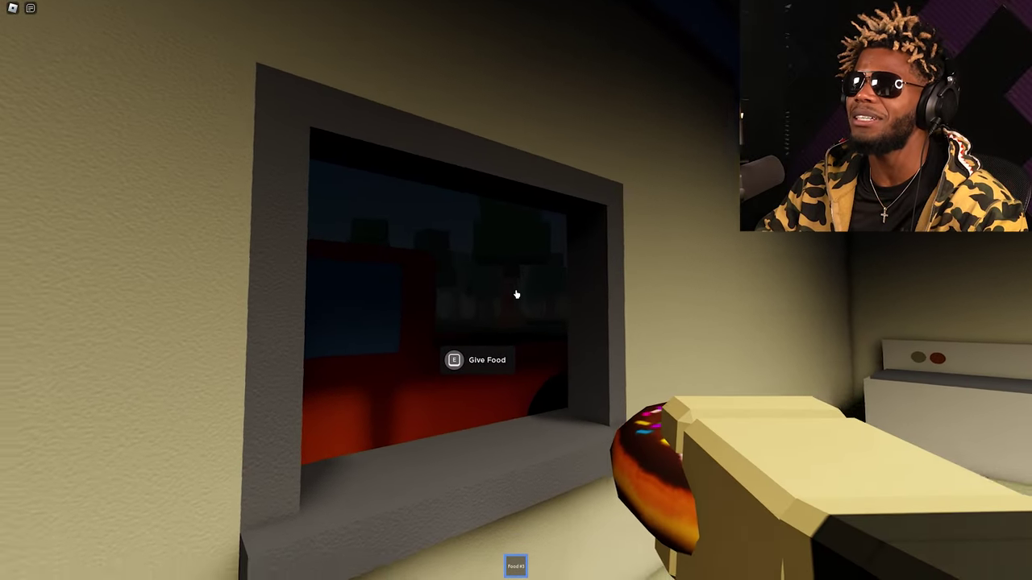
{"action": "key", "text": "w"}
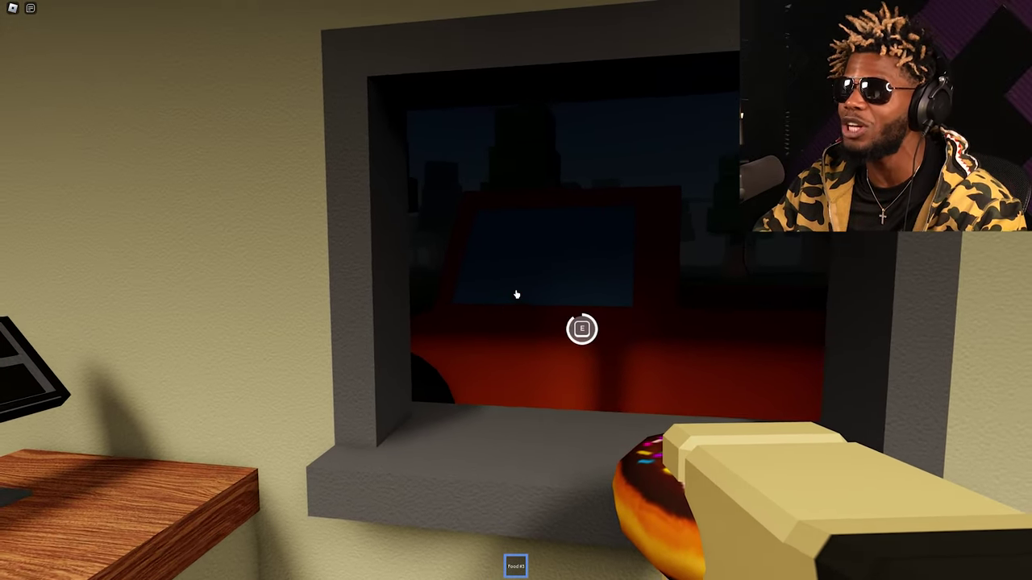
{"action": "key", "text": "e"}
{"action": "key", "text": "s"}
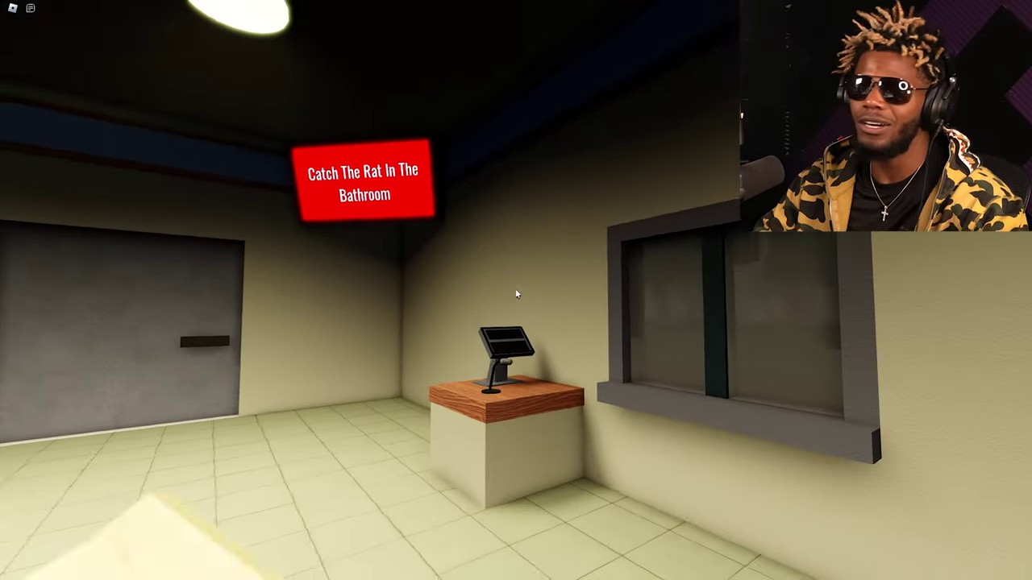
Step: Search the food crate rooms, counter and sink area for the rat
{"action": "key", "text": "w"}
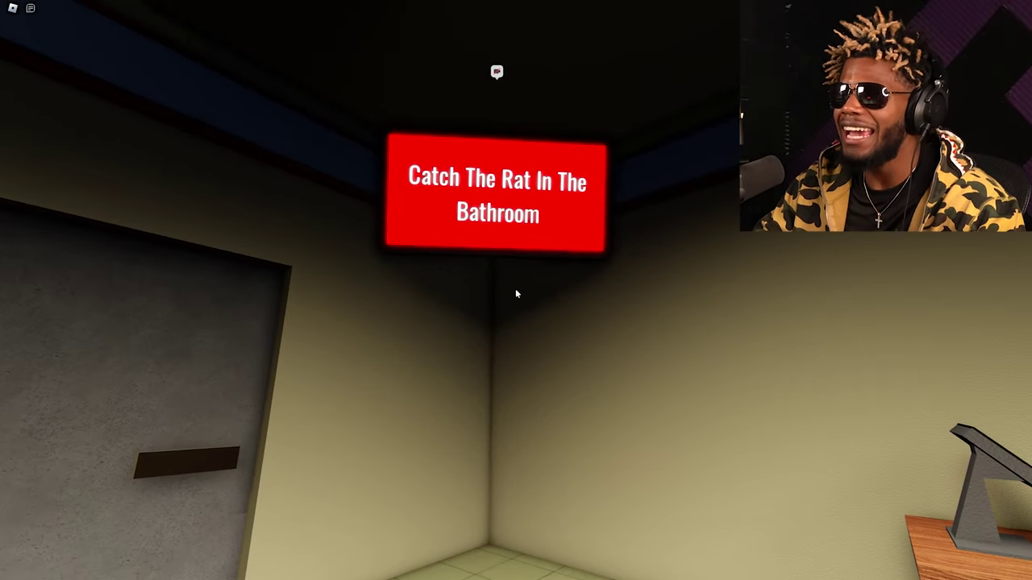
{"action": "key", "text": "s"}
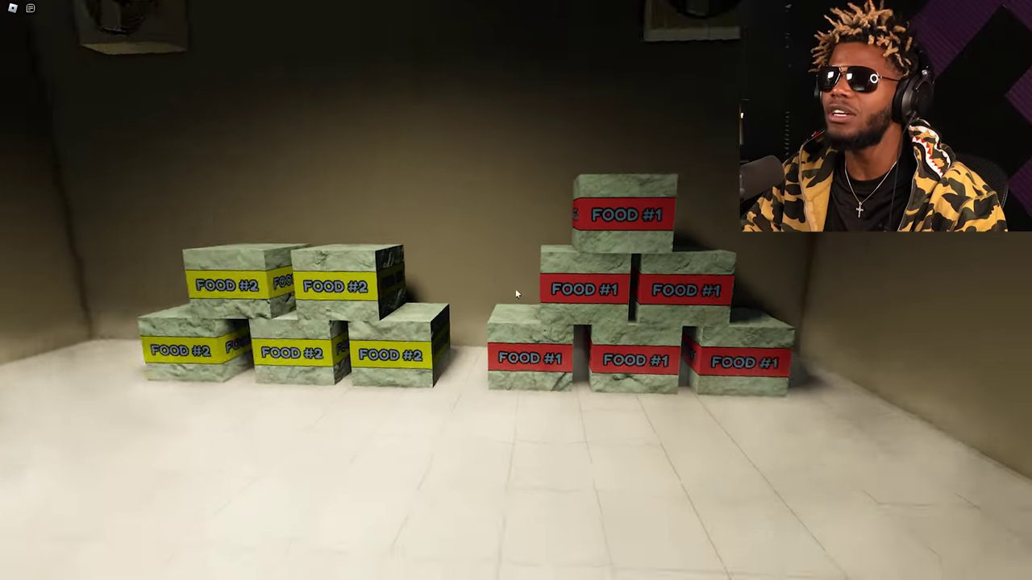
{"action": "key", "text": "w"}
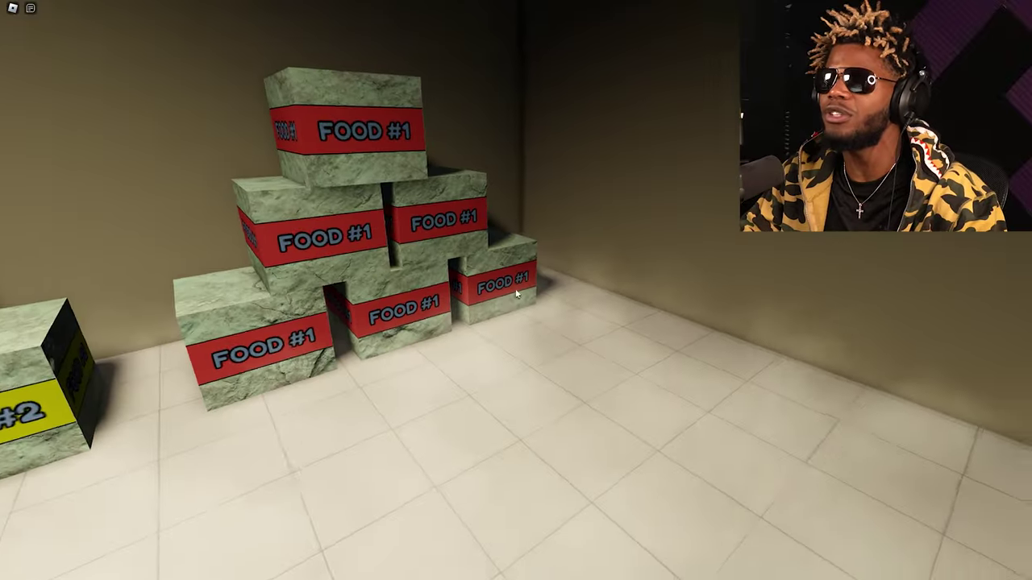
{"action": "key", "text": "s"}
{"action": "key", "text": "w"}
{"action": "key", "text": "w"}
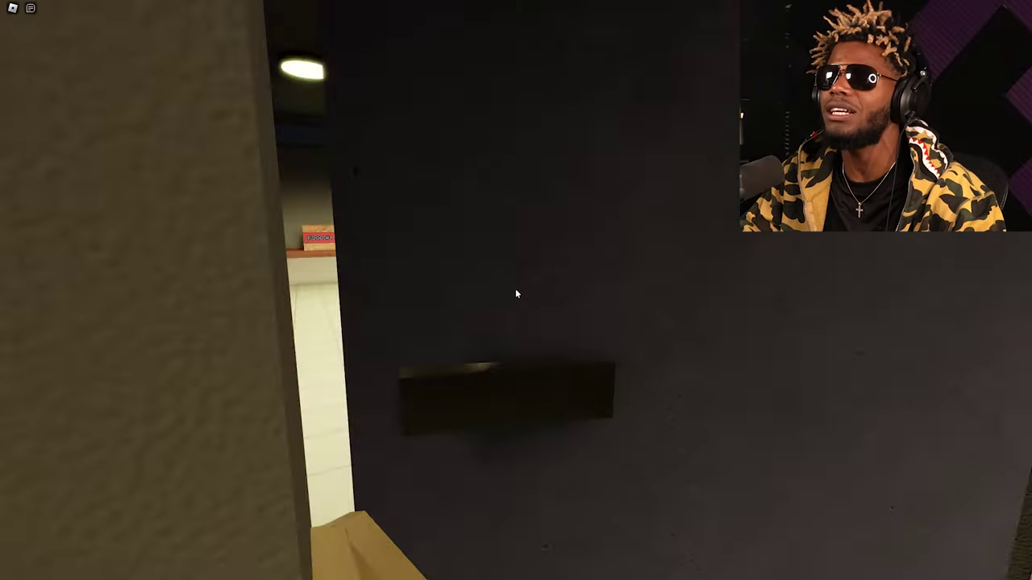
{"action": "key", "text": "w"}
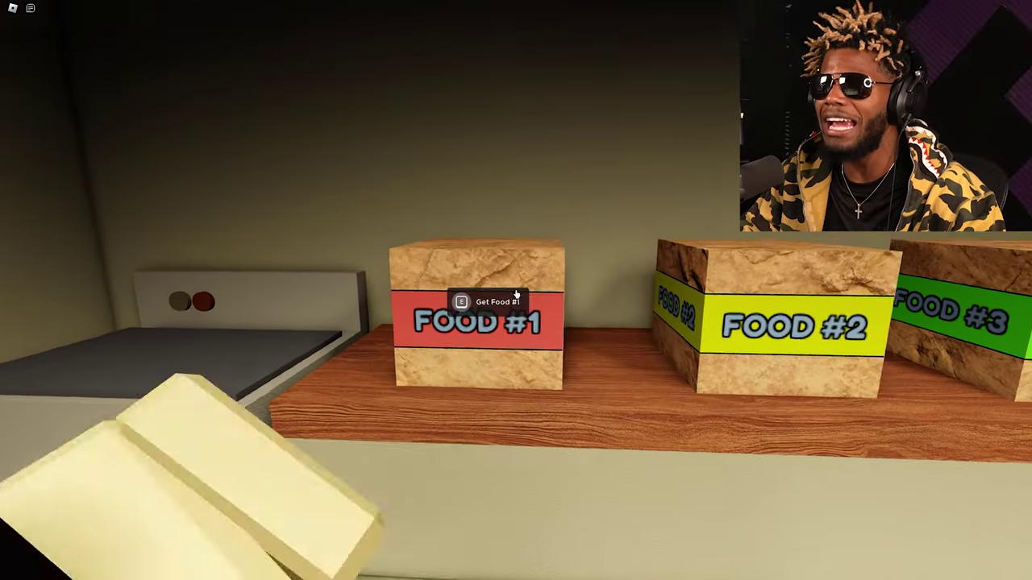
{"action": "key", "text": "s"}
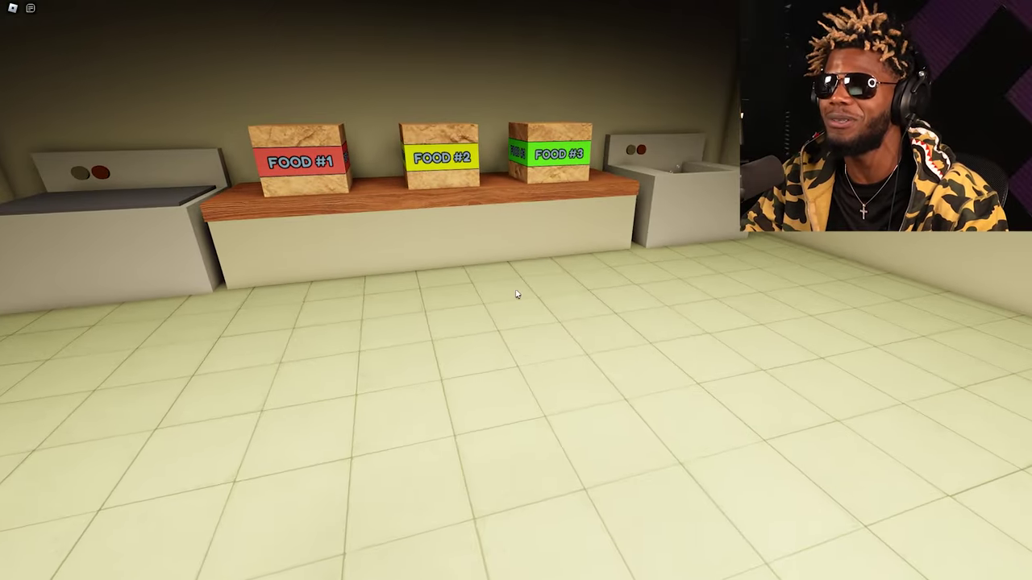
{"action": "key", "text": "w"}
{"action": "key", "text": "s"}
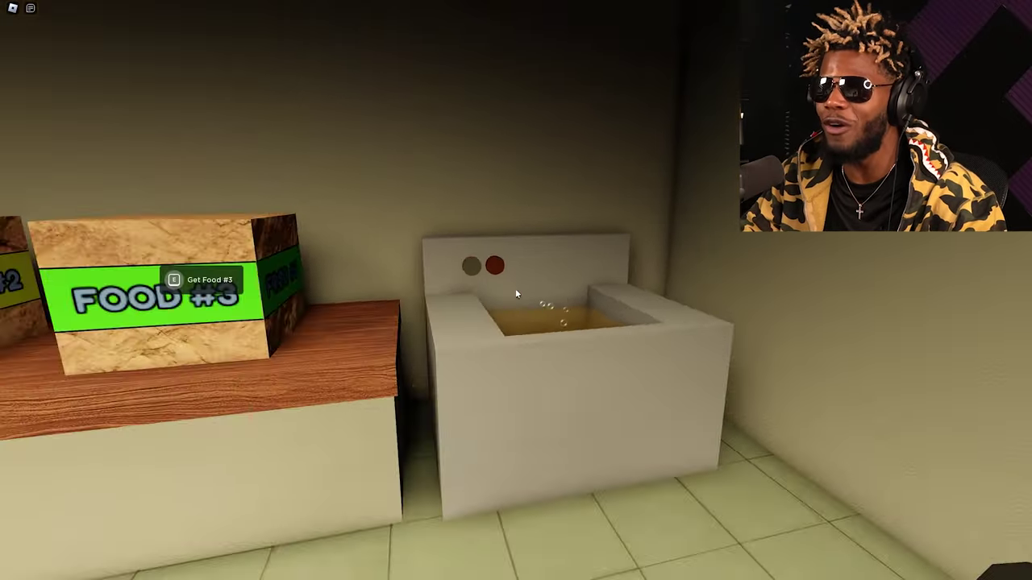
Step: Catch the rat in the bathroom and carry the Dead Rat back down the hallway
{"action": "key", "text": "w"}
{"action": "key", "text": "w"}
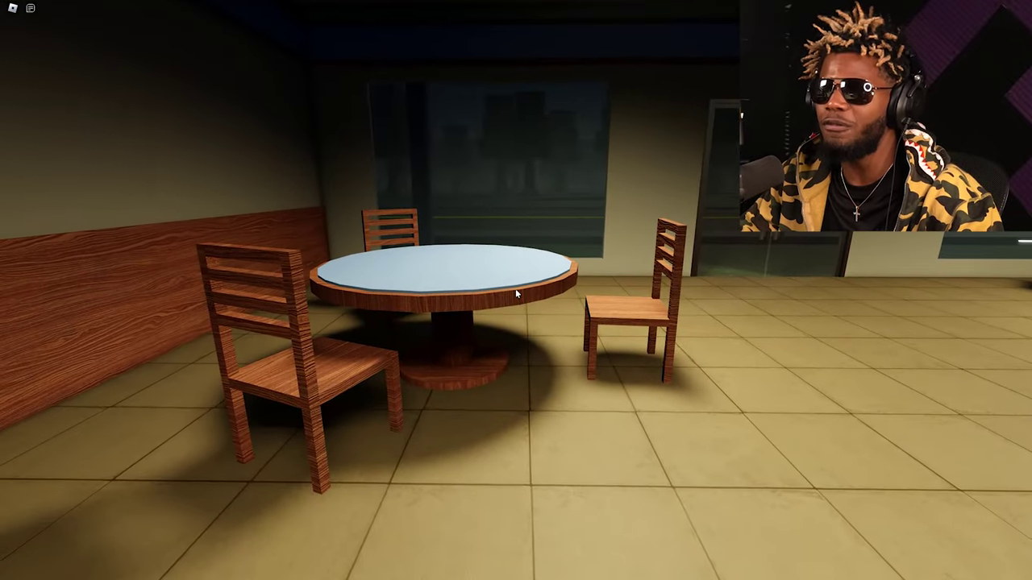
{"action": "key", "text": "w"}
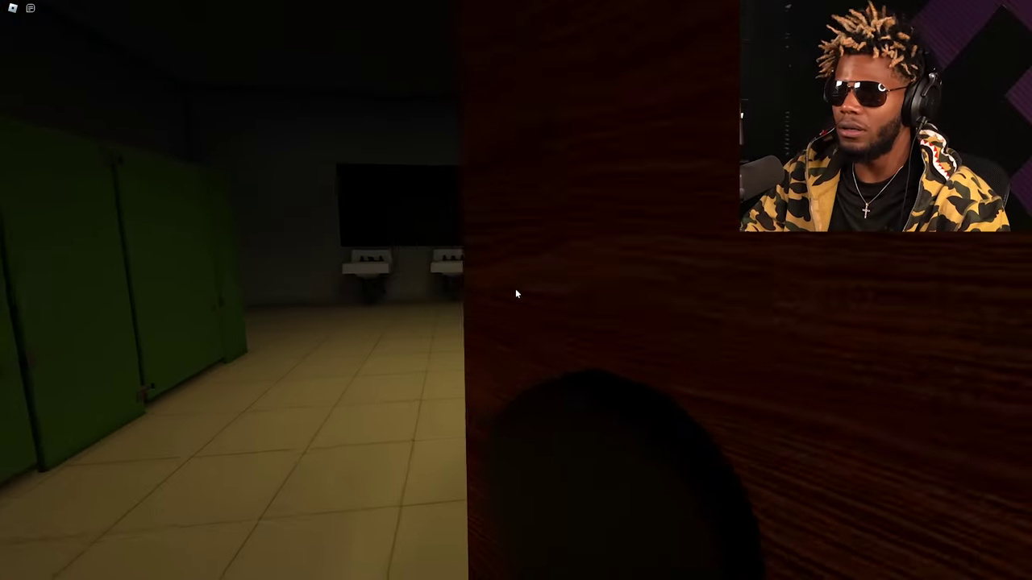
{"action": "key", "text": "w"}
{"action": "key", "text": "w"}
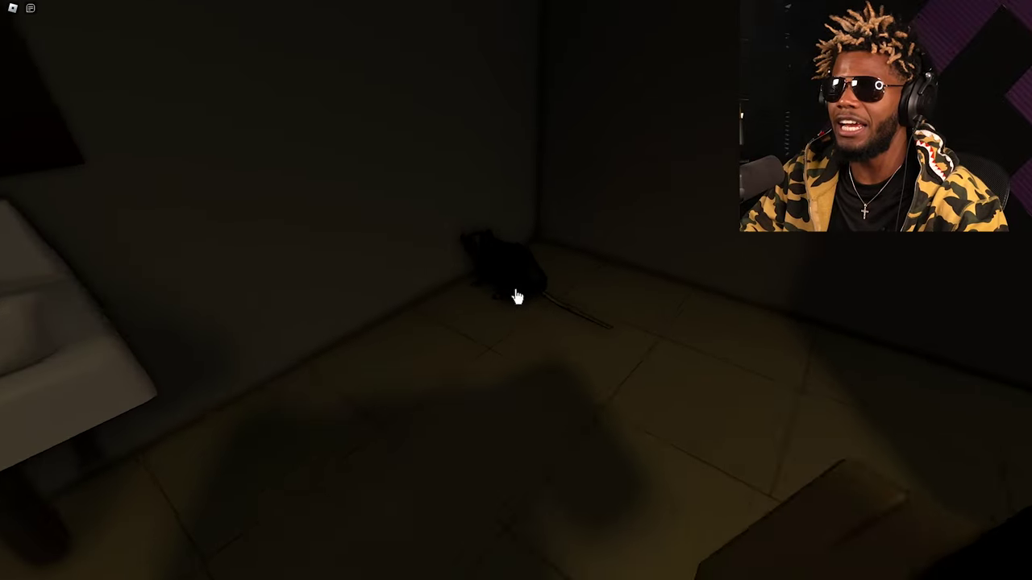
{"action": "key", "text": "1"}
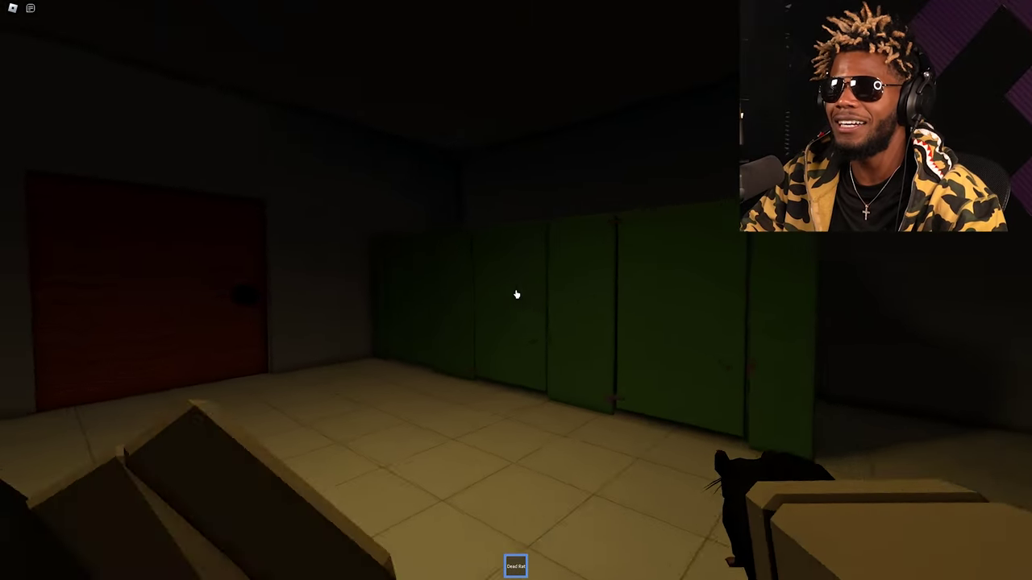
{"action": "key", "text": "w"}
{"action": "key", "text": "1"}
{"action": "key", "text": "w"}
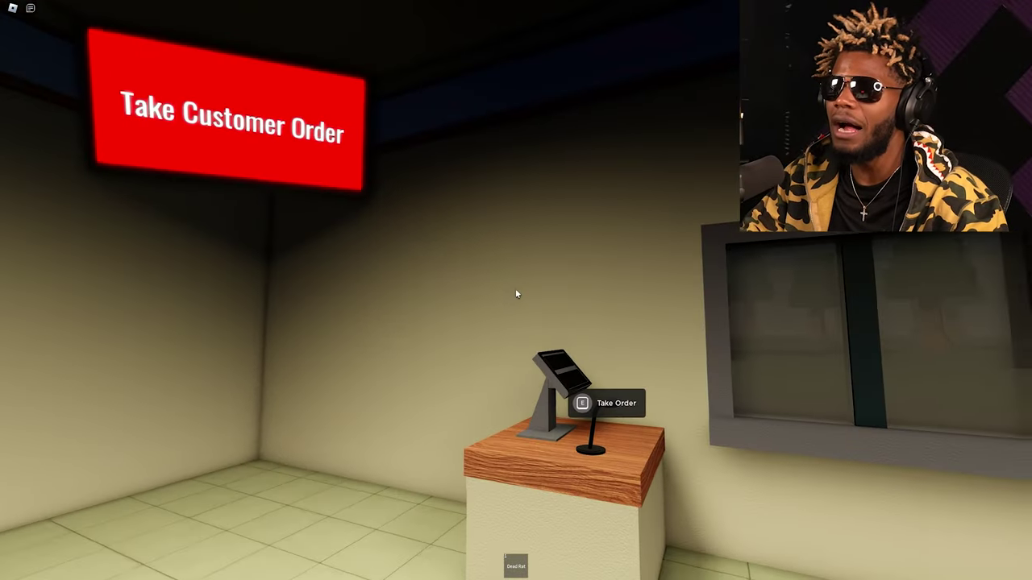
Step: Take the order at the stand and hand a Food #1 burger through the serving window
{"action": "key", "text": "w"}
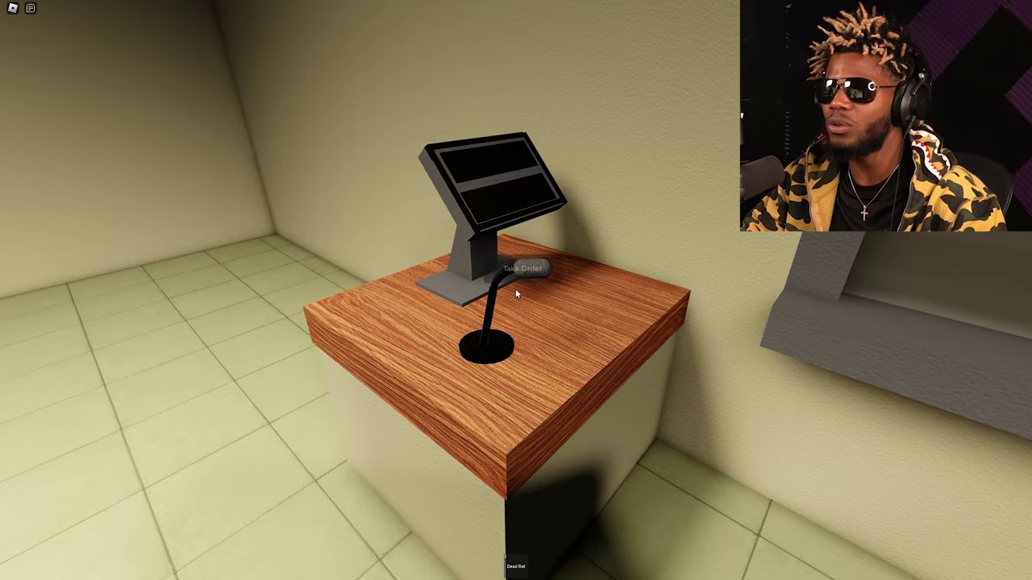
{"action": "key", "text": "e"}
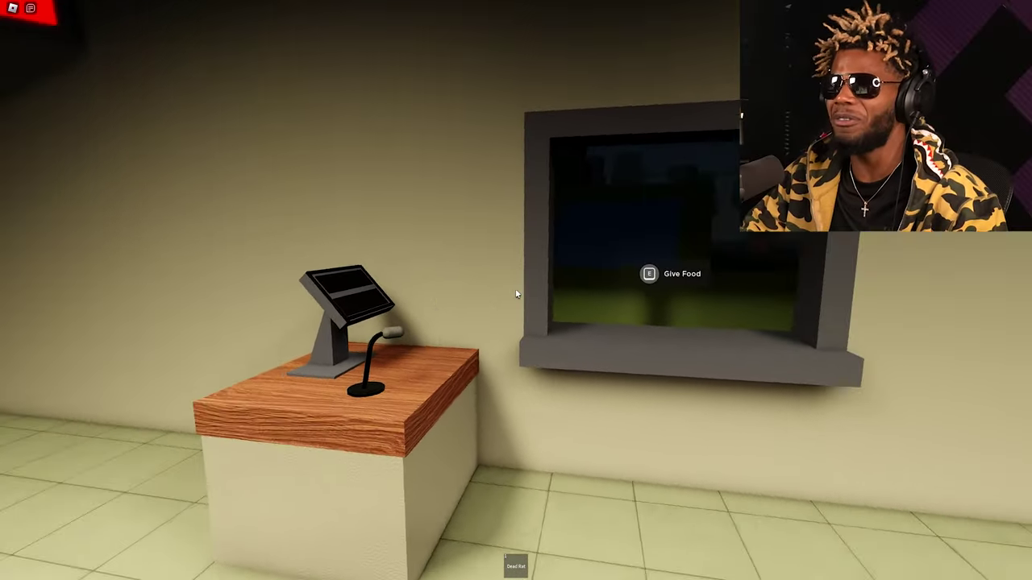
{"action": "key", "text": "s"}
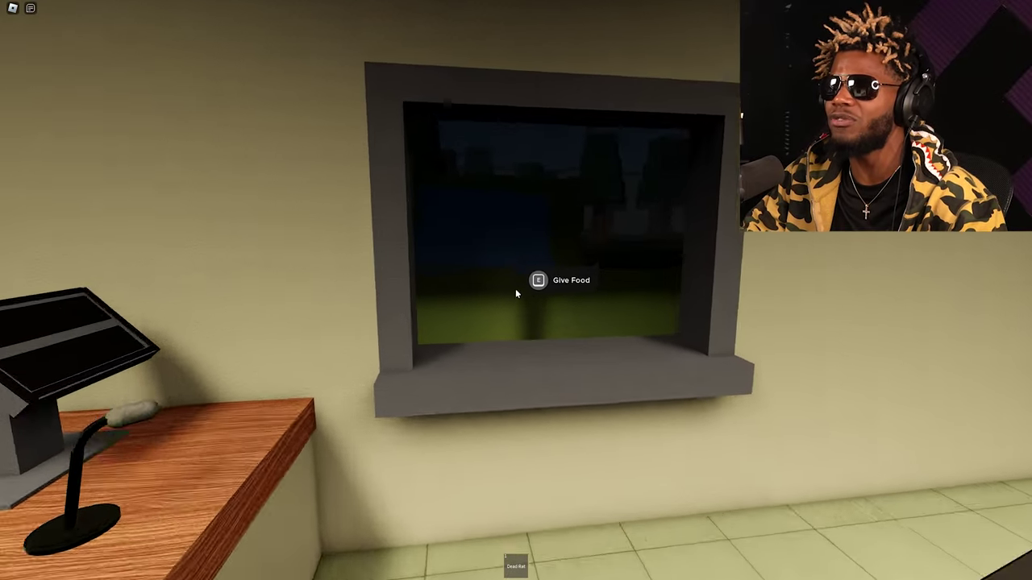
{"action": "key", "text": "w"}
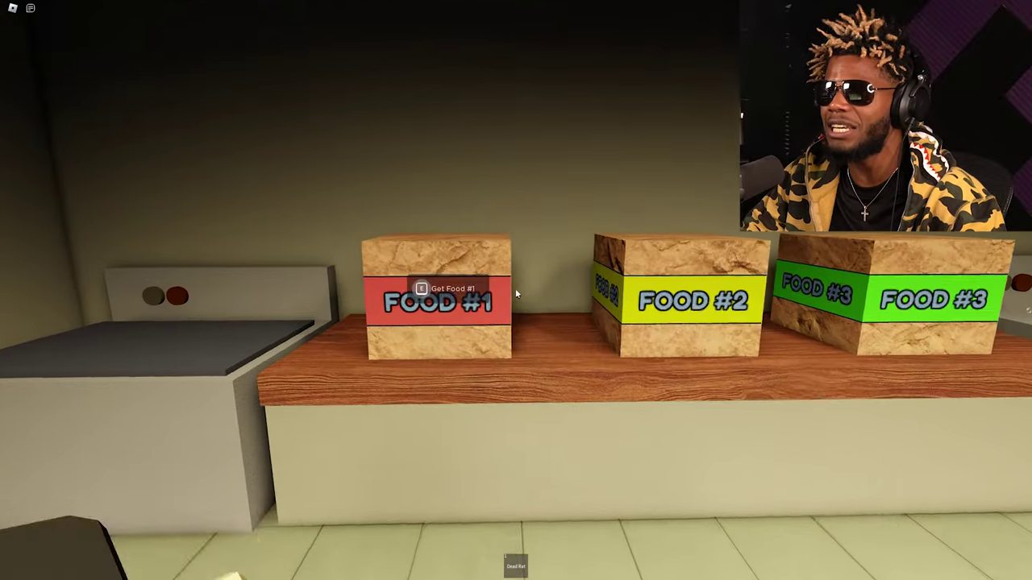
{"action": "key", "text": "w"}
{"action": "key", "text": "e"}
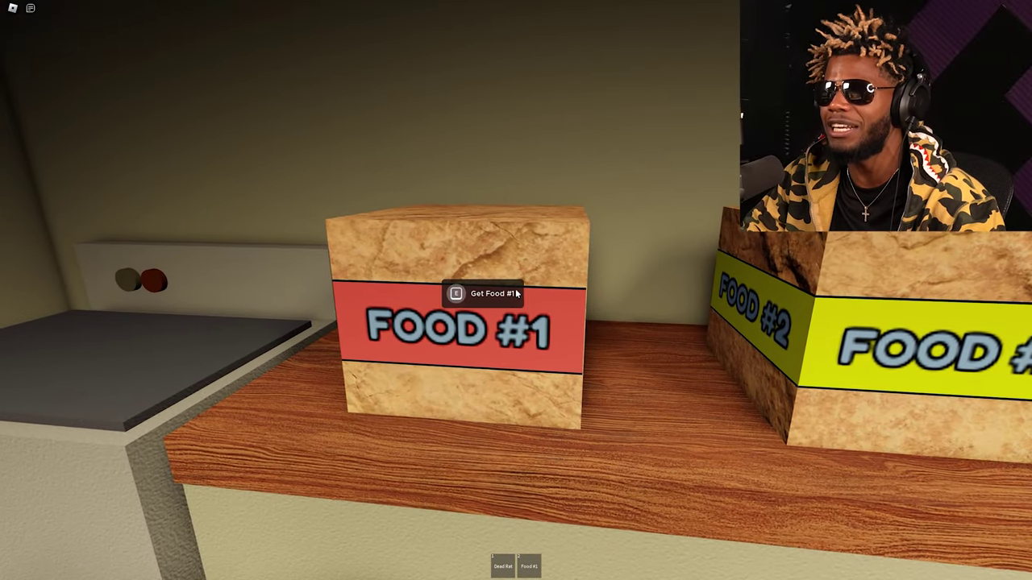
{"action": "key", "text": "s"}
{"action": "key", "text": "2"}
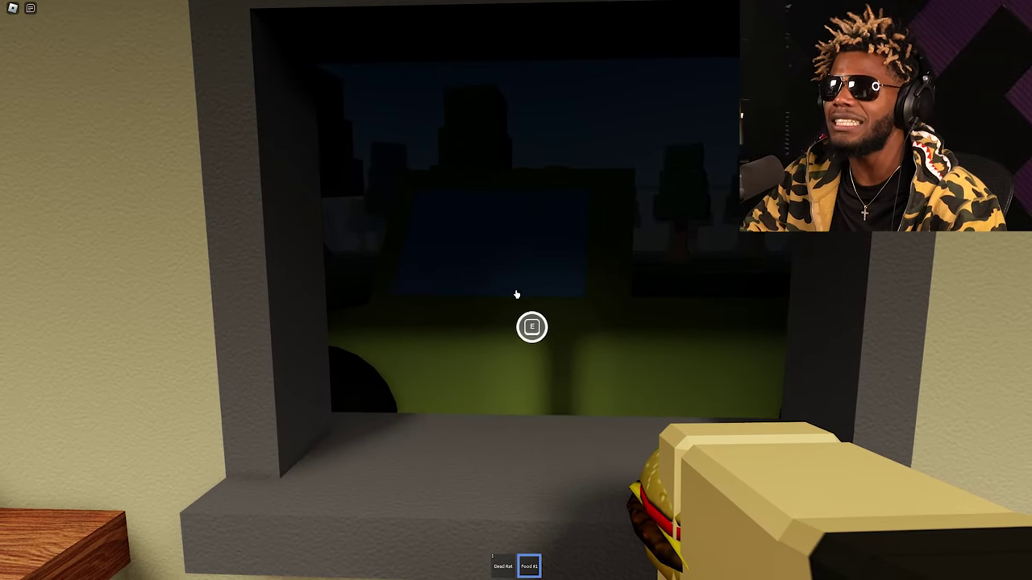
{"action": "left_click", "coordinate": [517, 294]}
{"action": "key", "text": "s"}
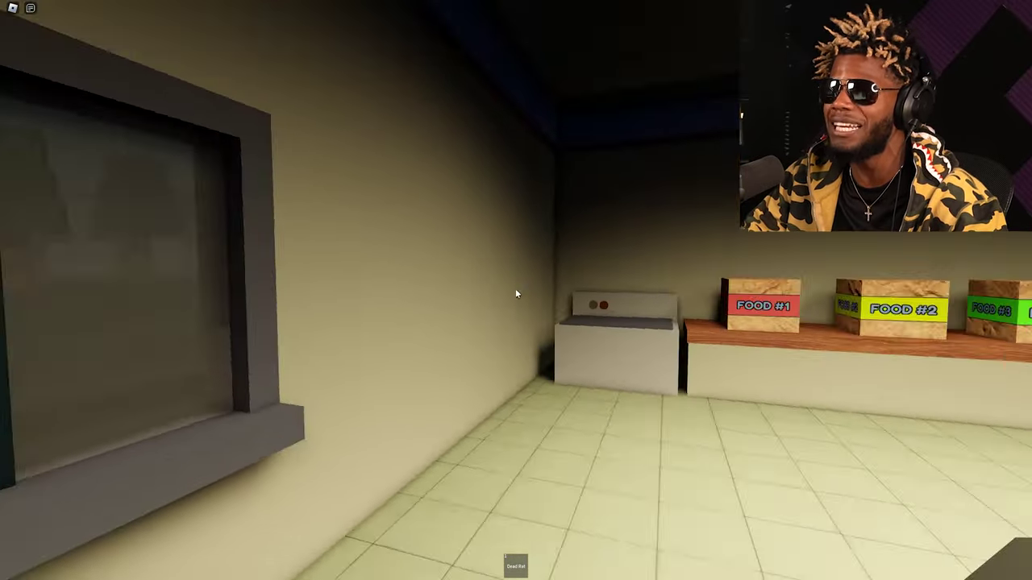
Step: Take the next order and hand the dead rat through the window
{"action": "key", "text": "e"}
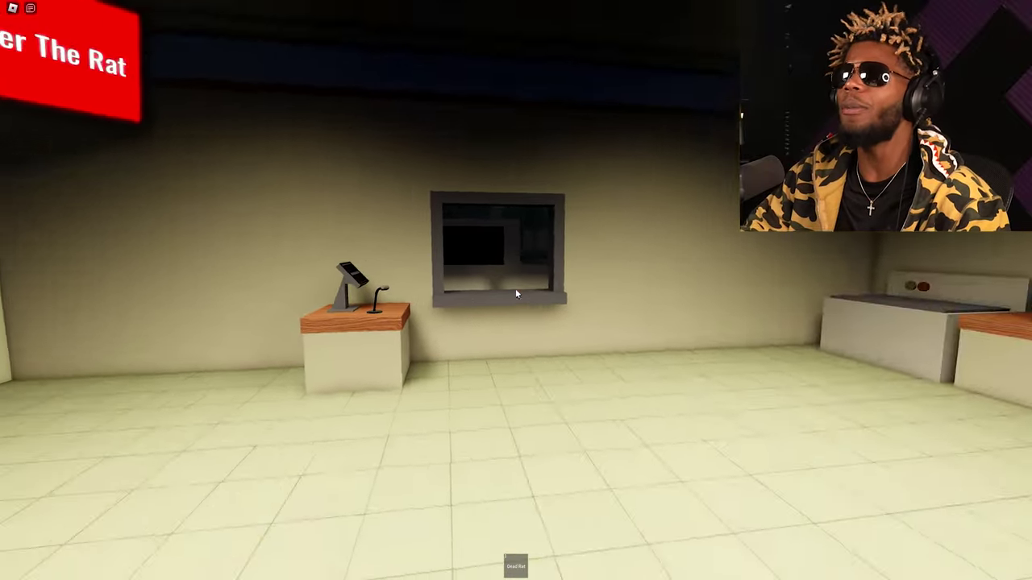
{"action": "key", "text": "w"}
{"action": "key", "text": "w"}
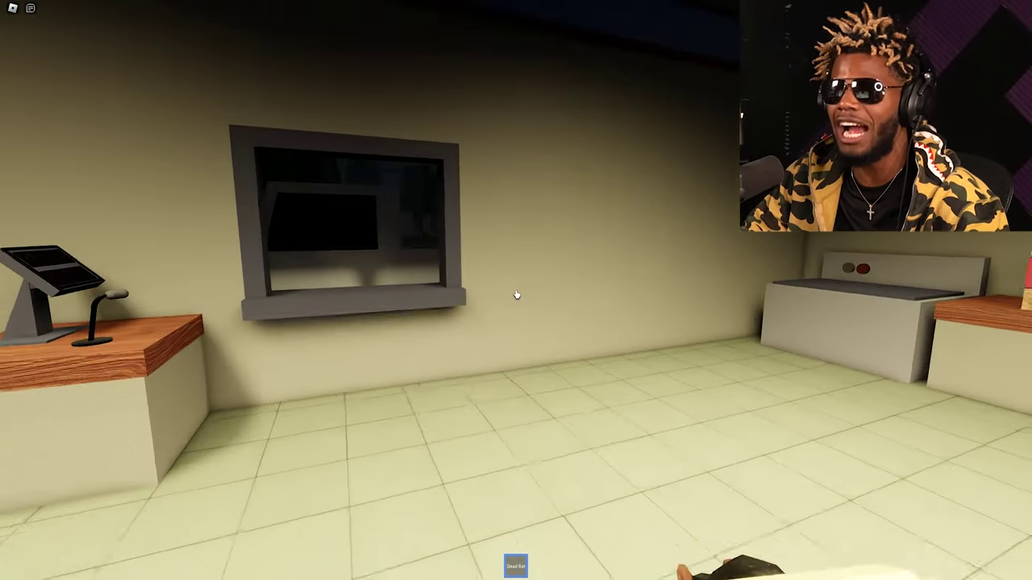
{"action": "key", "text": "w"}
{"action": "key", "text": "w"}
{"action": "key", "text": "e"}
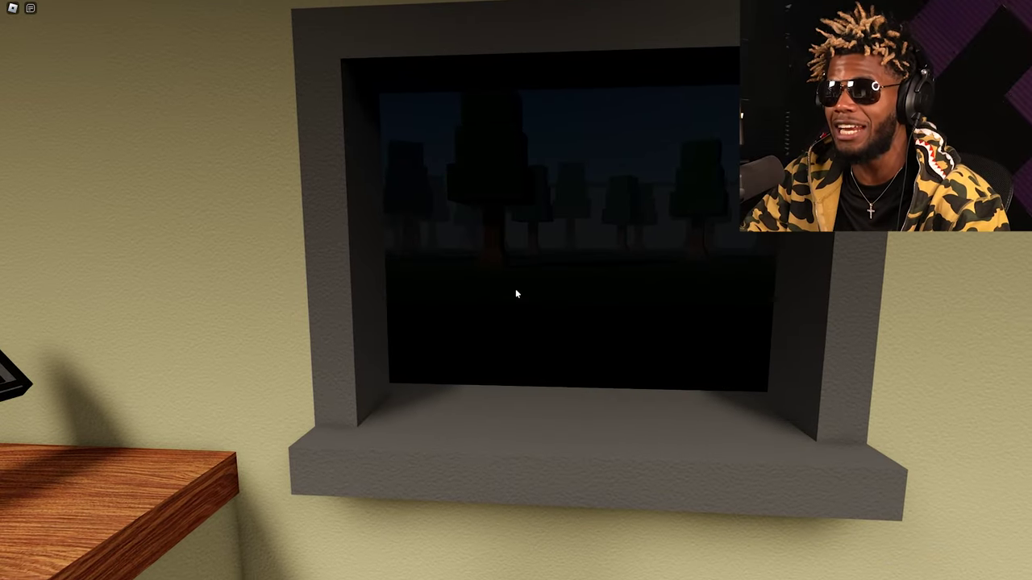
{"action": "key", "text": "w"}
{"action": "key", "text": "w"}
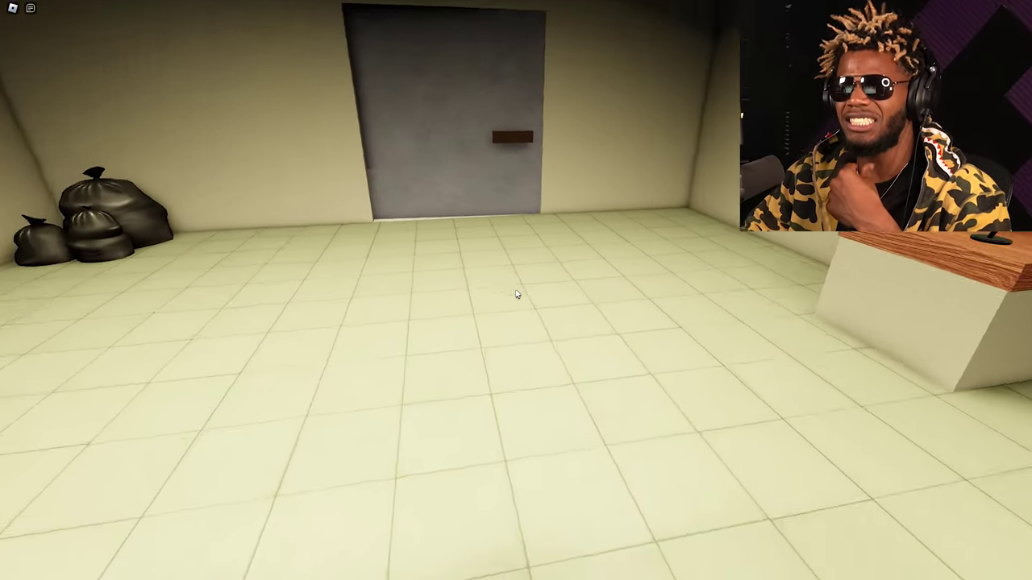
{"action": "key", "text": "s"}
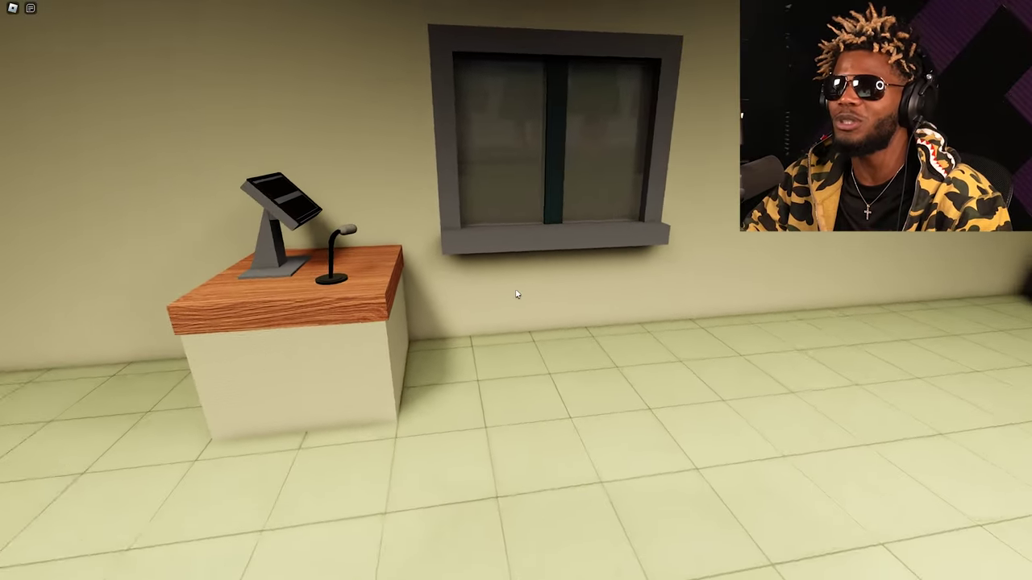
Step: Carry the trash bags through the wooden door and dining room, out to the menu sign
{"action": "key", "text": "w"}
{"action": "key", "text": "s"}
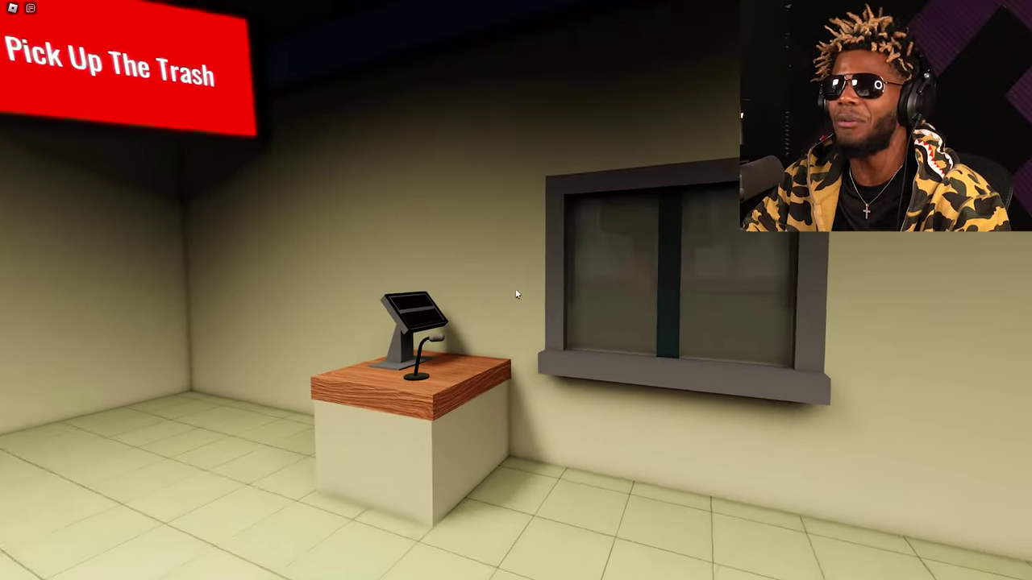
{"action": "key", "text": "w"}
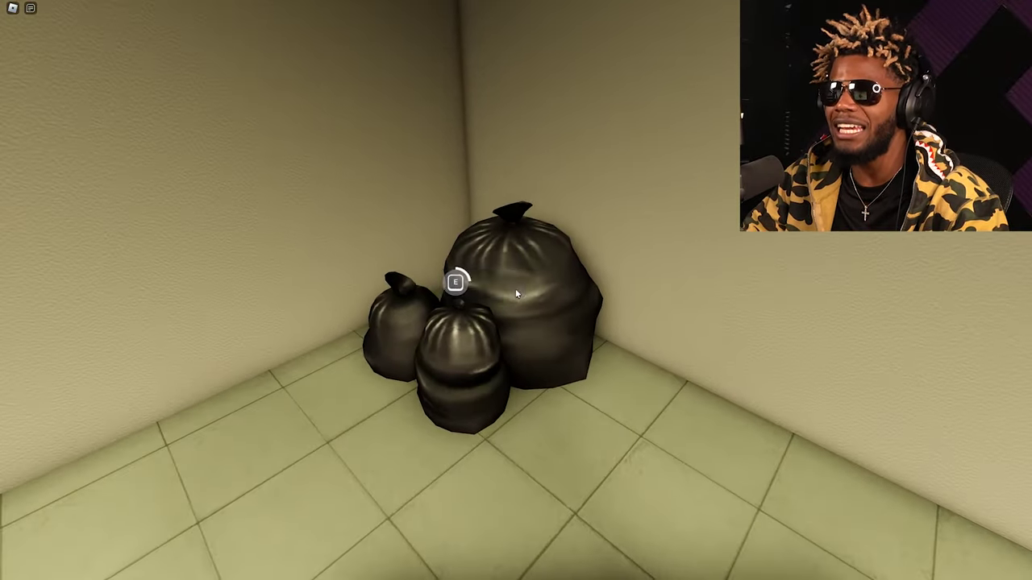
{"action": "key", "text": "w"}
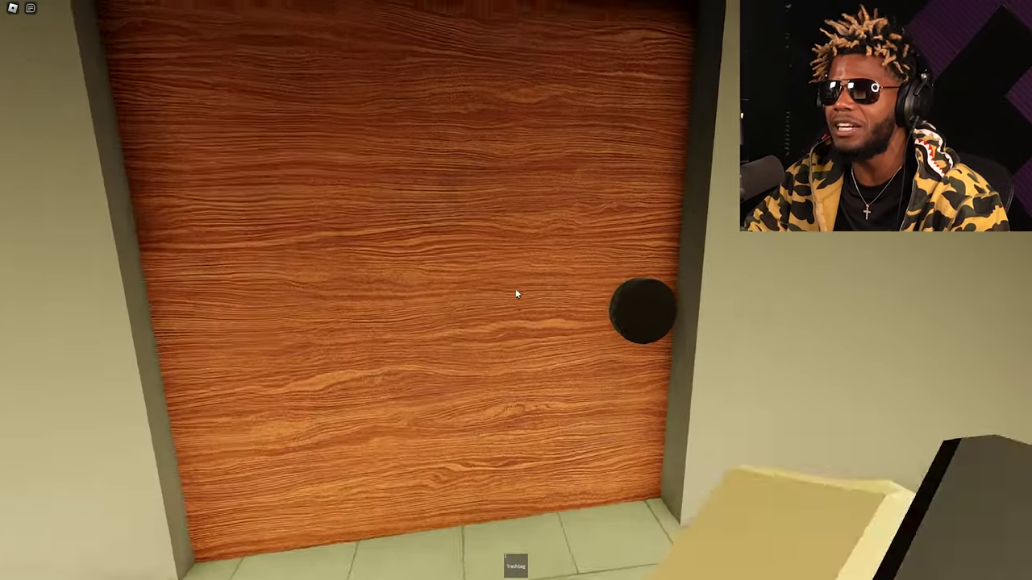
{"action": "key", "text": "w"}
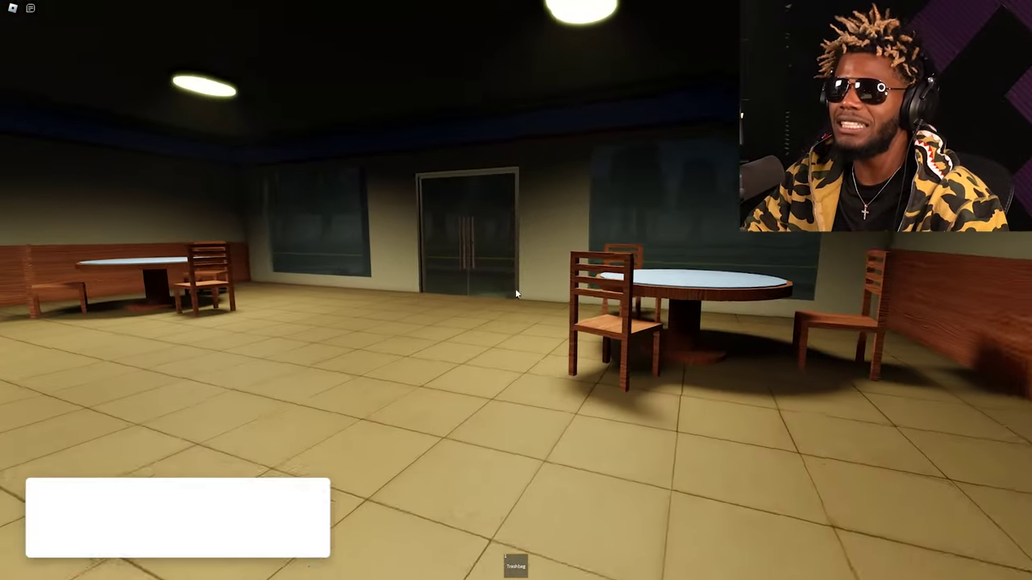
{"action": "key", "text": "w"}
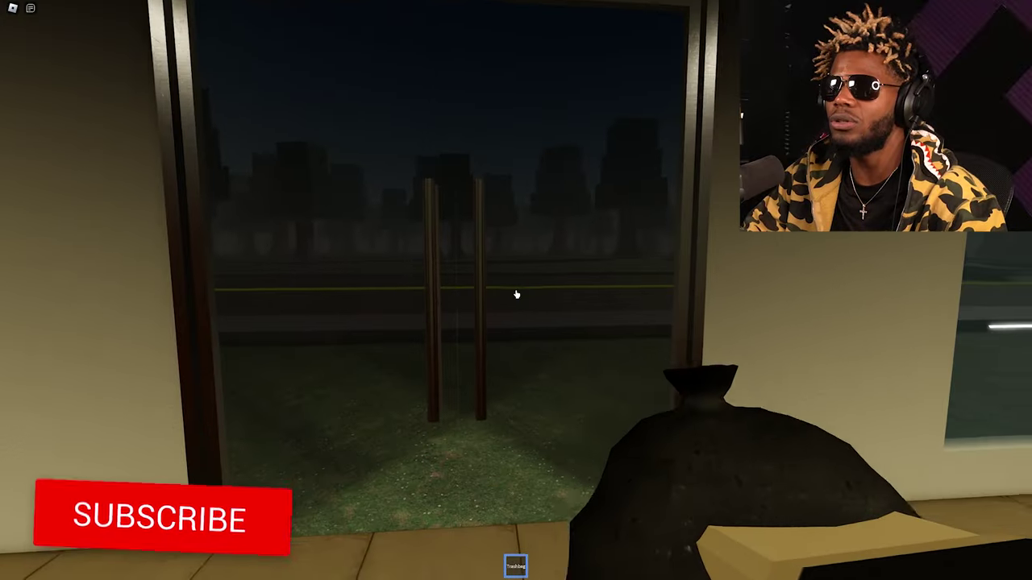
{"action": "key", "text": "w"}
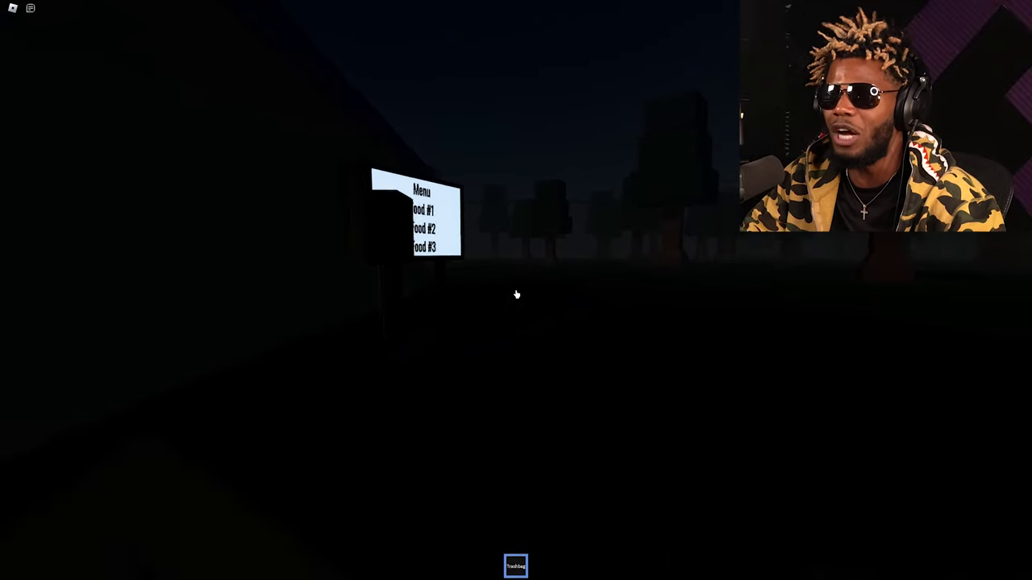
{"action": "key", "text": "w"}
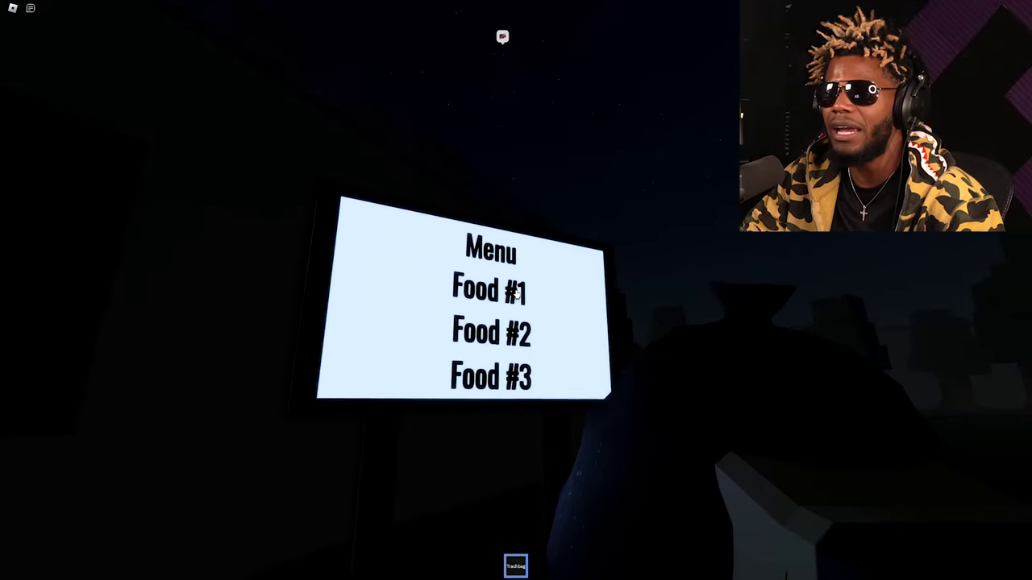
{"action": "key", "text": "w"}
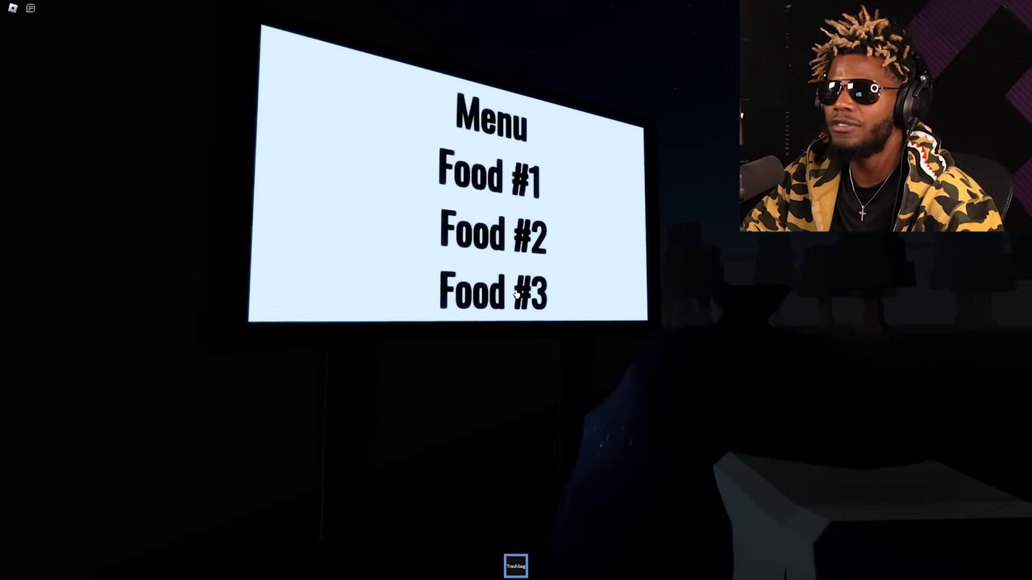
{"action": "key", "text": "s"}
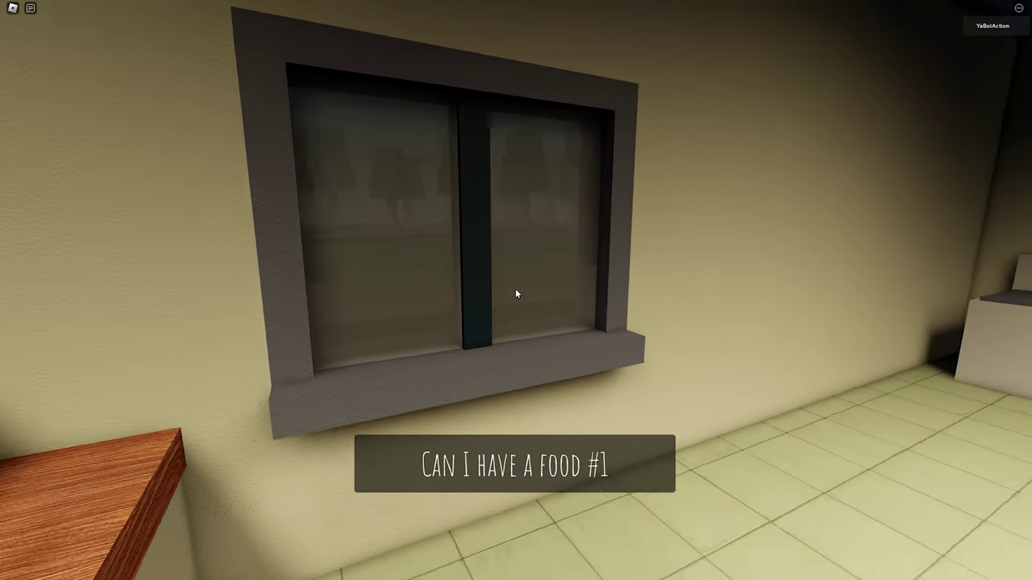
Step: Grab a Food #1 burger from its box and hand it to the red car
{"action": "key", "text": "w"}
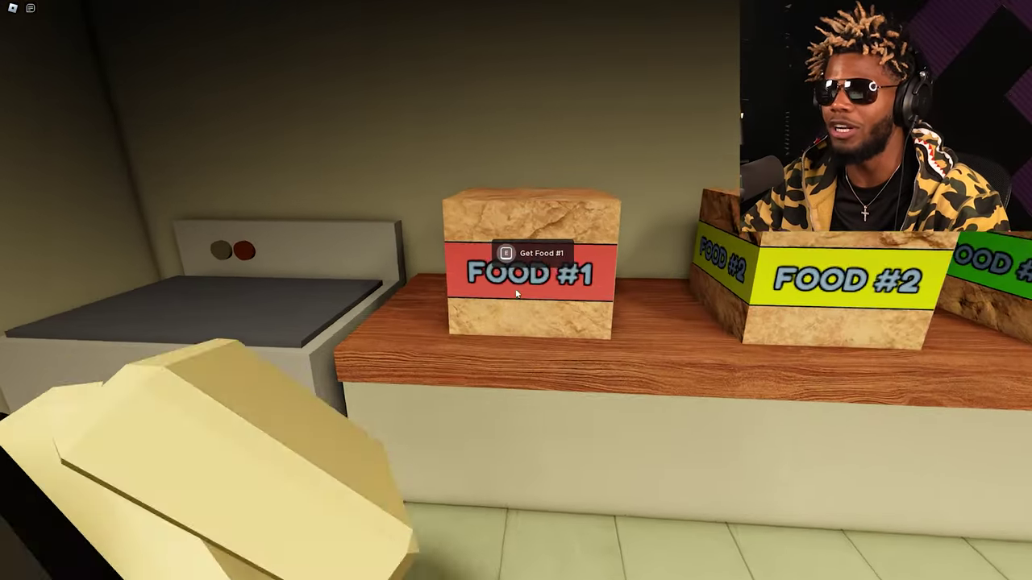
{"action": "key", "text": "e"}
{"action": "key", "text": "1"}
{"action": "key", "text": "w"}
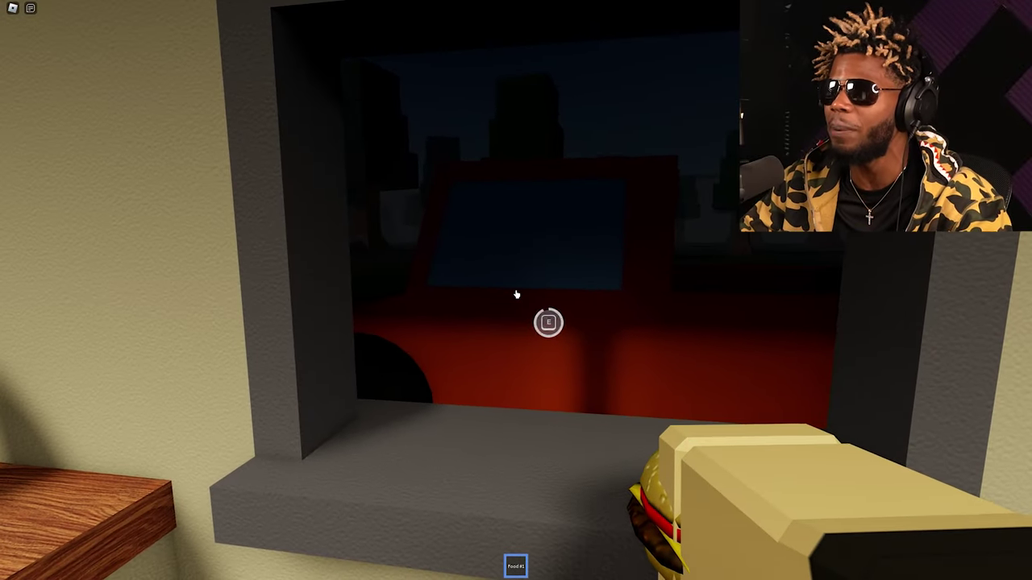
{"action": "key", "text": "e"}
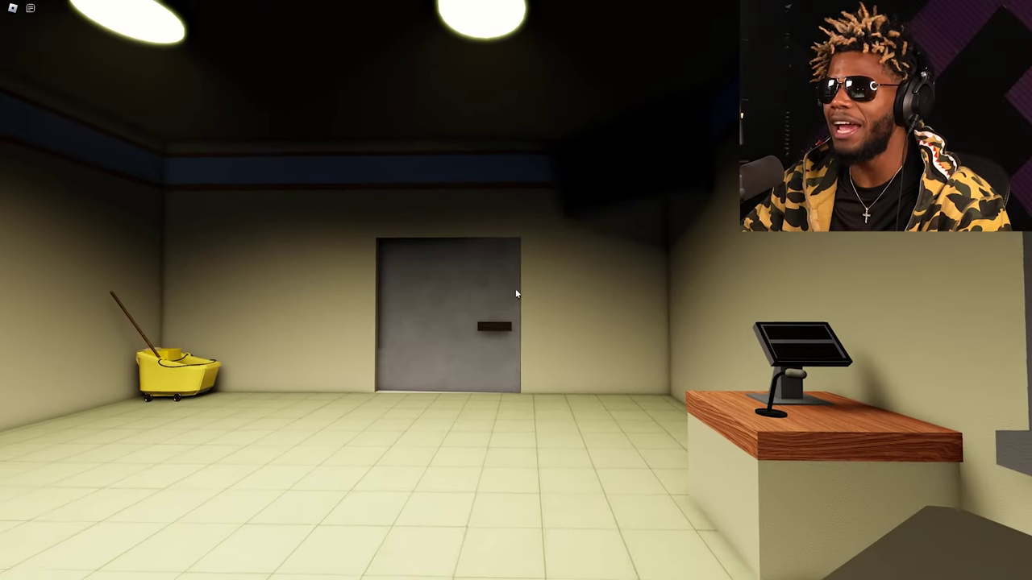
Step: Turn to the order counter and take the customer's order
{"action": "key", "text": "w"}
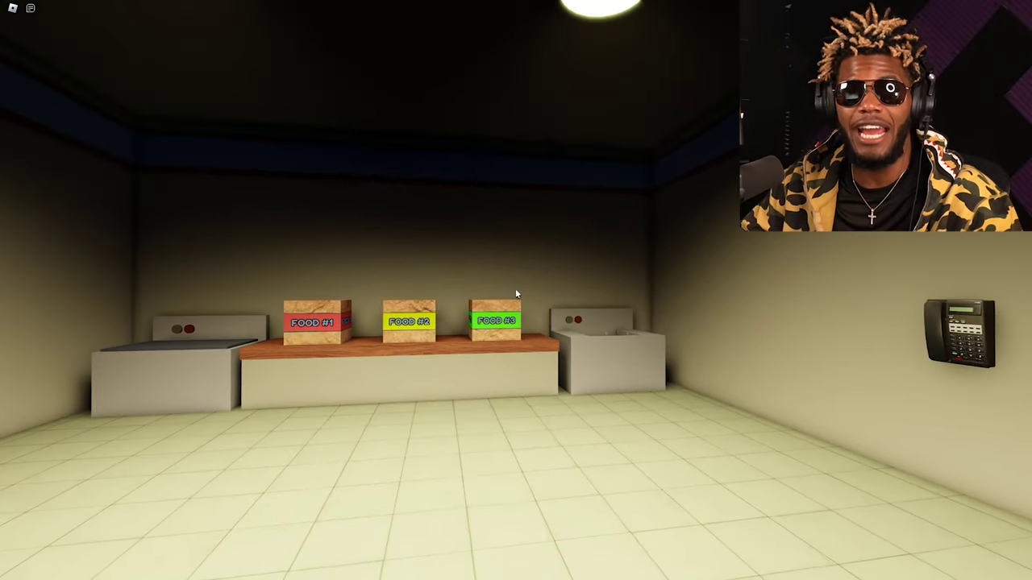
{"action": "key", "text": "w"}
{"action": "key", "text": "s"}
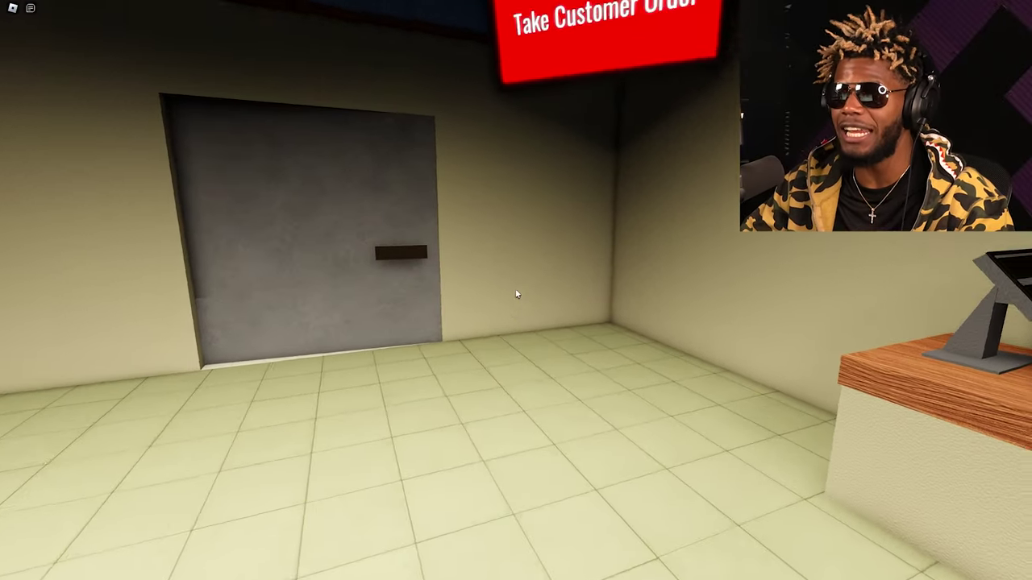
{"action": "key", "text": "s"}
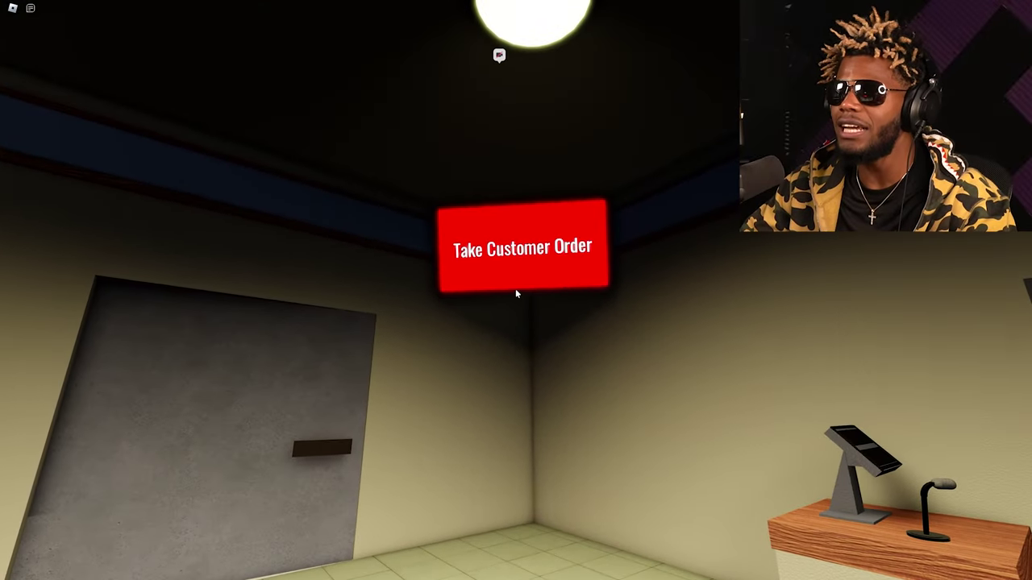
{"action": "key", "text": "w"}
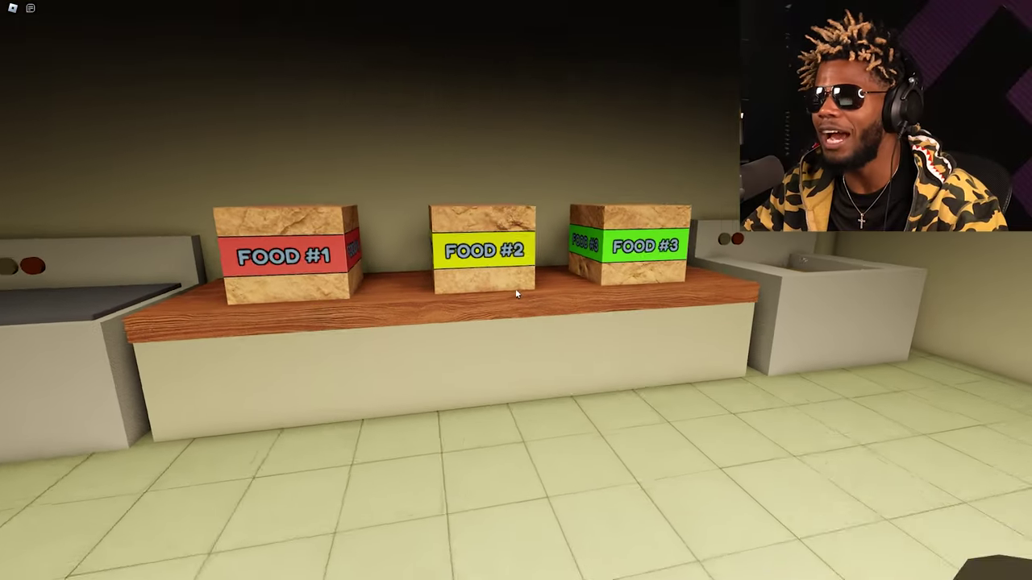
Step: Grab a Food #2 meal and hand it through the window to the red car
{"action": "key", "text": "w"}
{"action": "key", "text": "e"}
{"action": "key", "text": "w"}
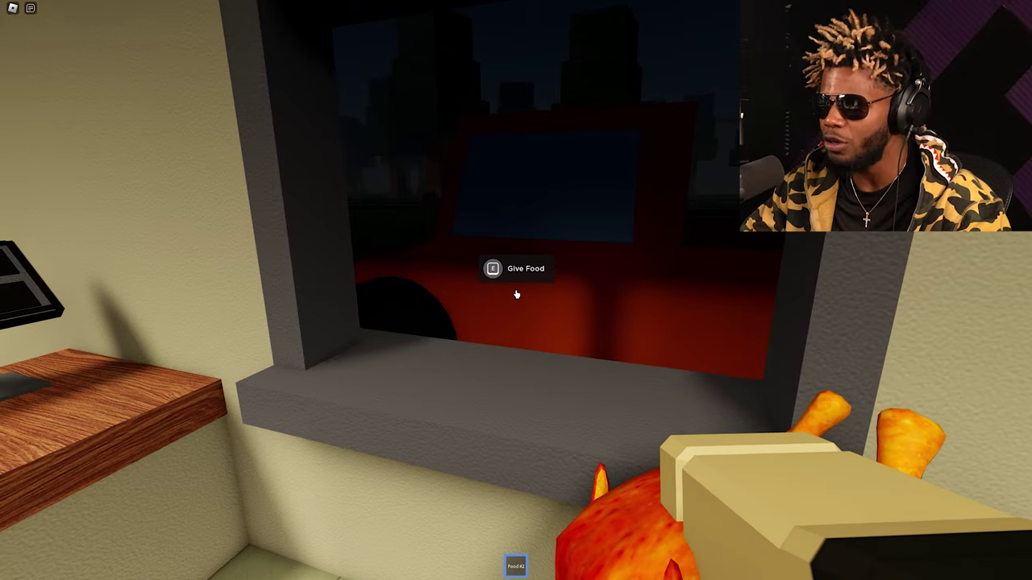
{"action": "key", "text": "w"}
{"action": "key", "text": "e"}
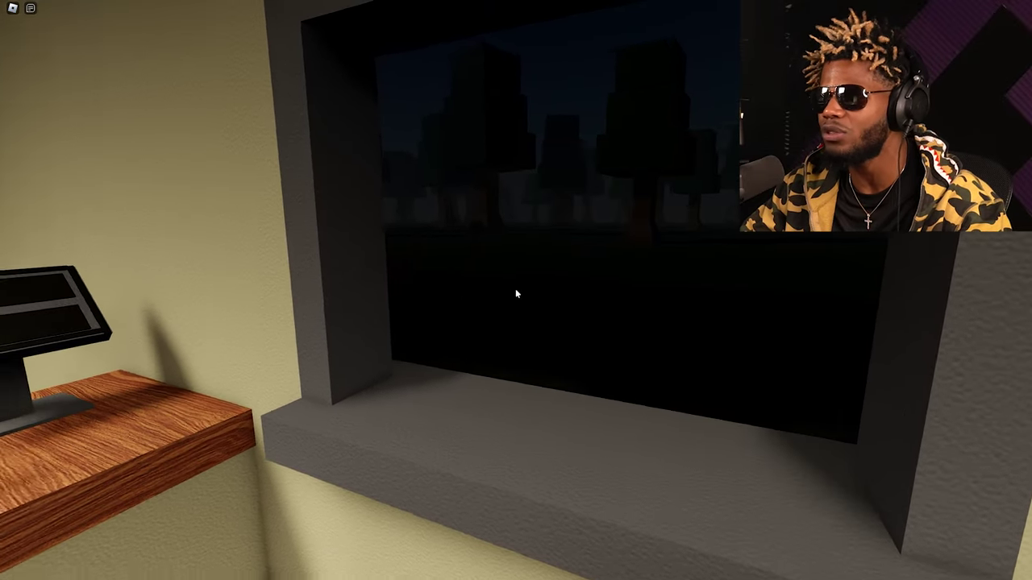
{"action": "key", "text": "s"}
{"action": "key", "text": "s"}
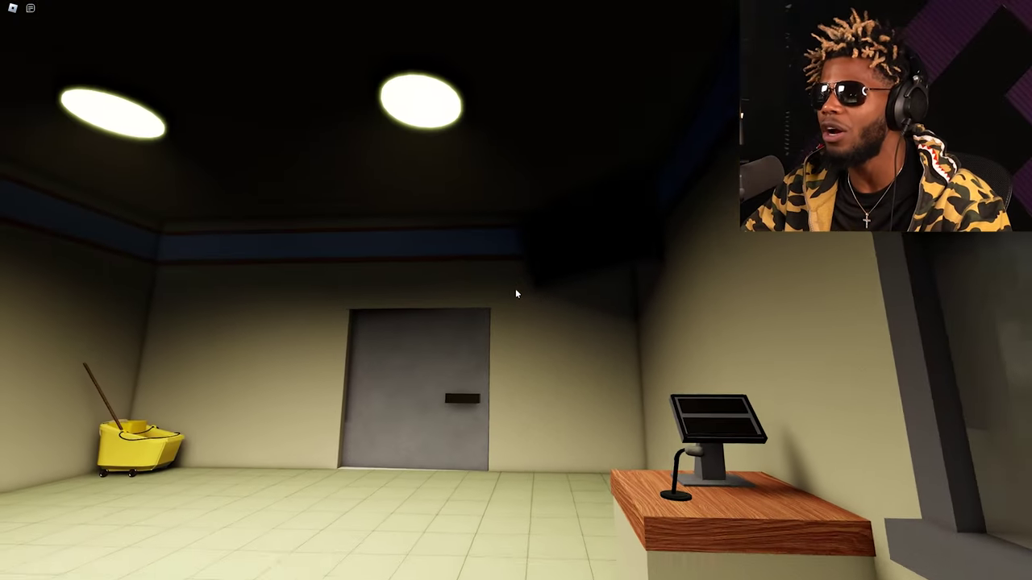
Step: Read the new Mop The Spills In The Bathroom task sign
{"action": "key", "text": "w"}
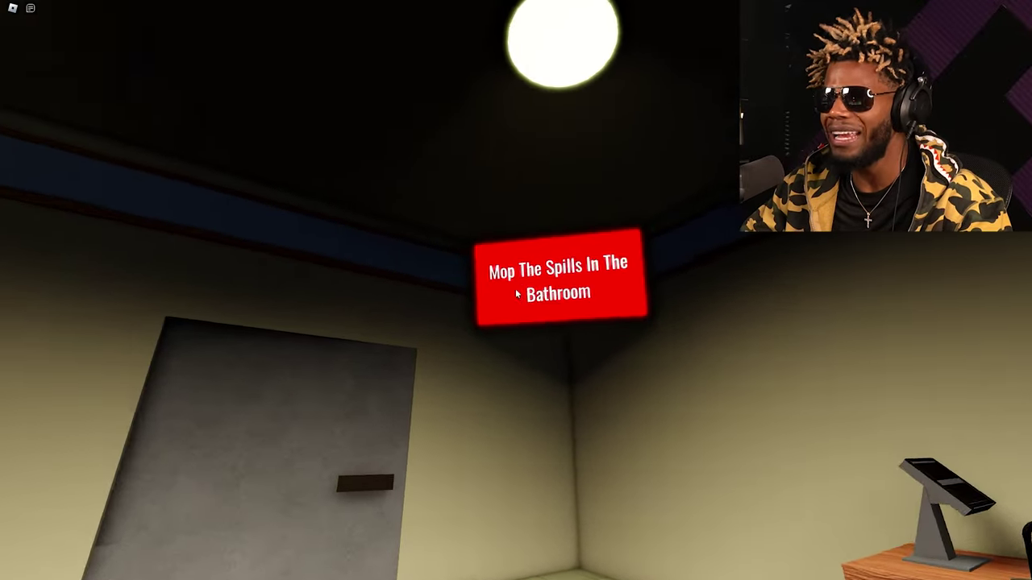
{"action": "key", "text": "s"}
{"action": "key", "text": "w"}
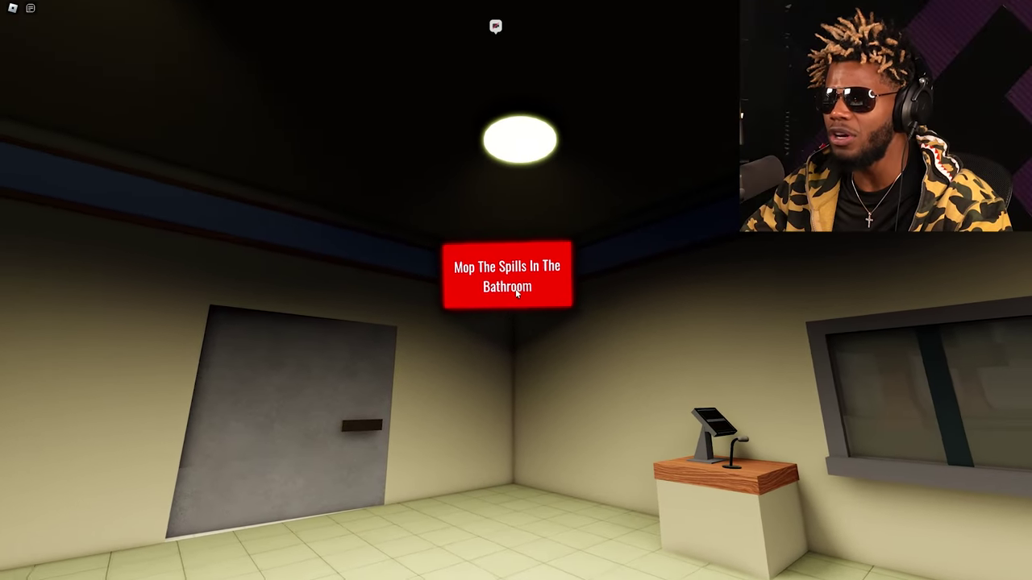
{"action": "key", "text": "s"}
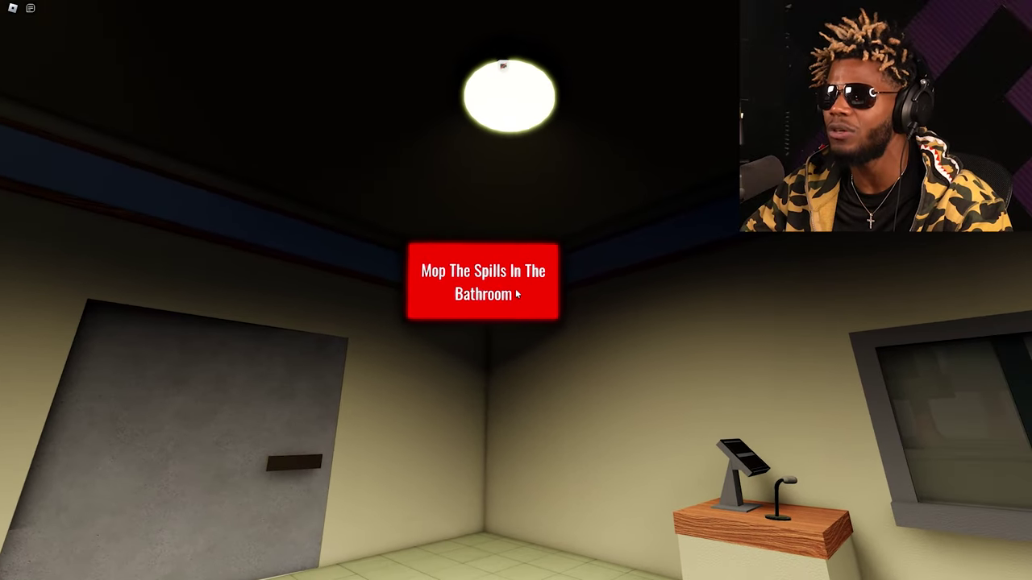
{"action": "key", "text": "s"}
{"action": "key", "text": "w"}
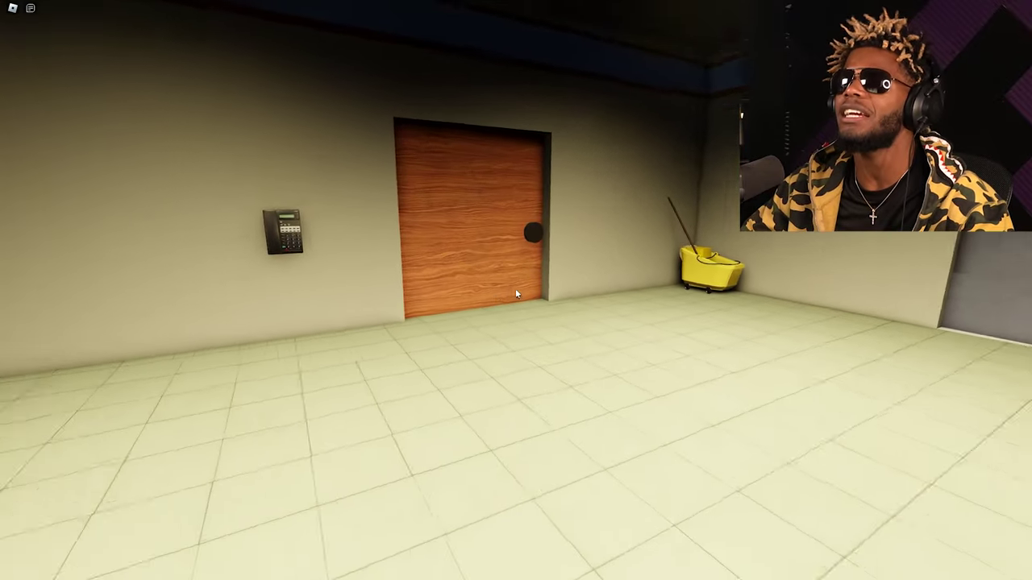
Step: Take the mop from the yellow bucket and carry it across the dining area to the bathroom
{"action": "key", "text": "w"}
{"action": "key", "text": "w"}
{"action": "key", "text": "e"}
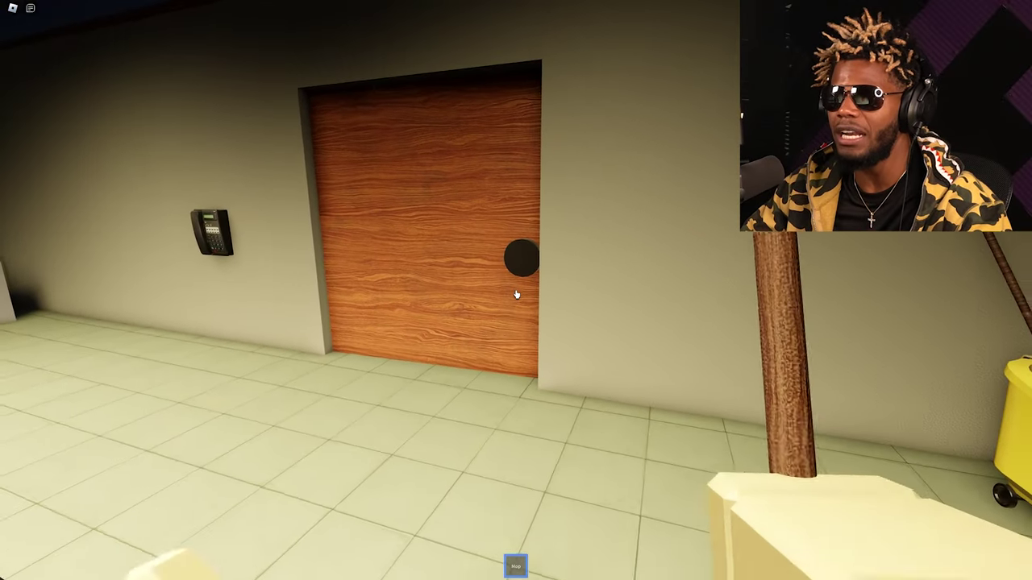
{"action": "key", "text": "Escape"}
{"action": "key", "text": "Escape"}
{"action": "key", "text": "w"}
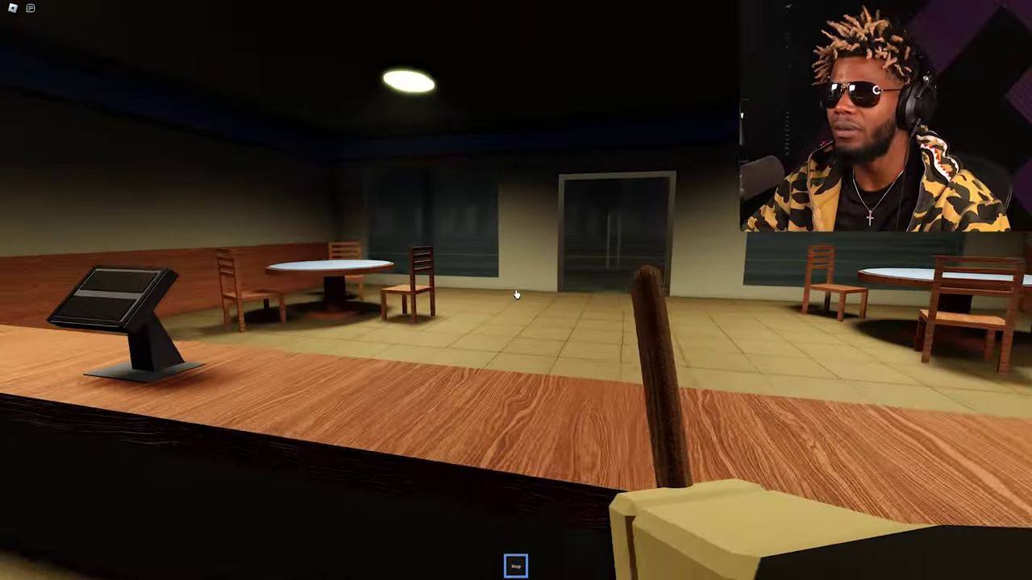
{"action": "key", "text": "w"}
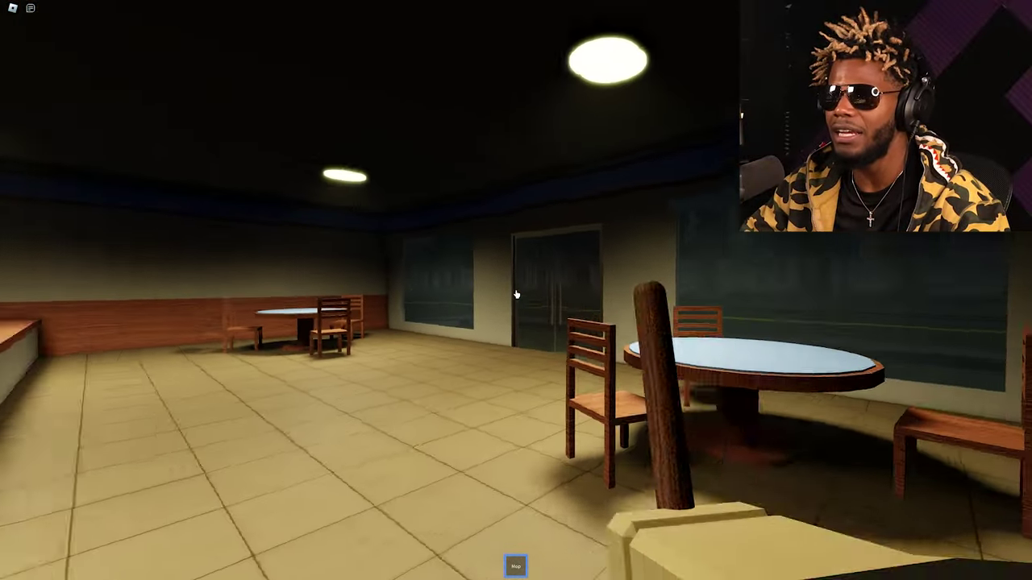
{"action": "key", "text": "w"}
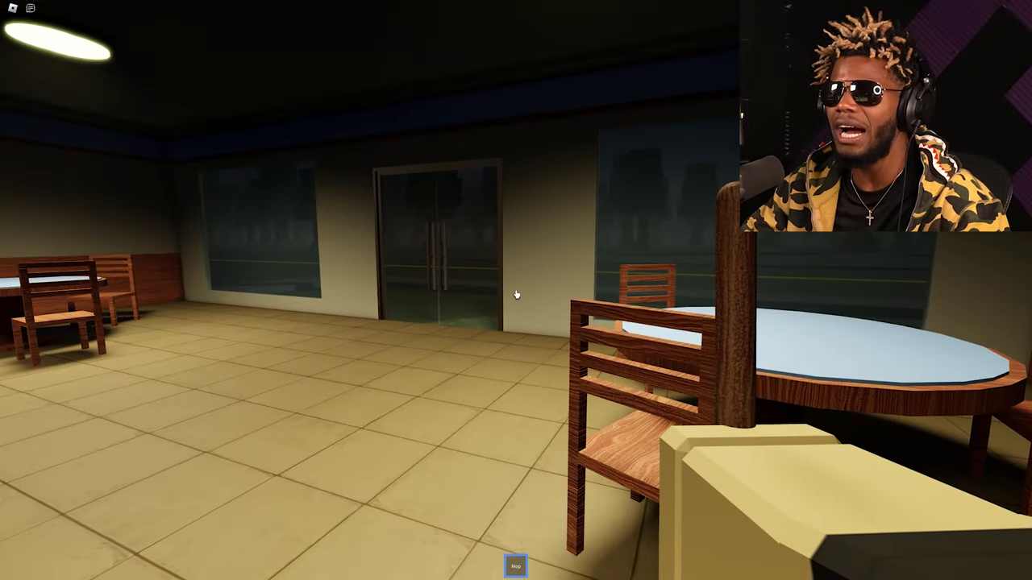
Step: Enter the restroom and mop the blue spill near the sinks
{"action": "key", "text": "w"}
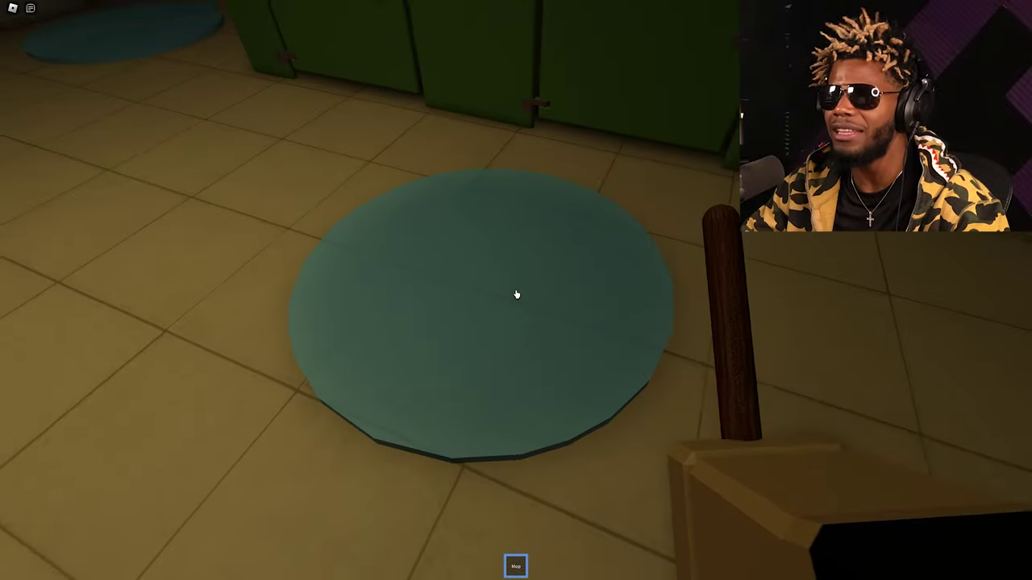
{"action": "key", "text": "w"}
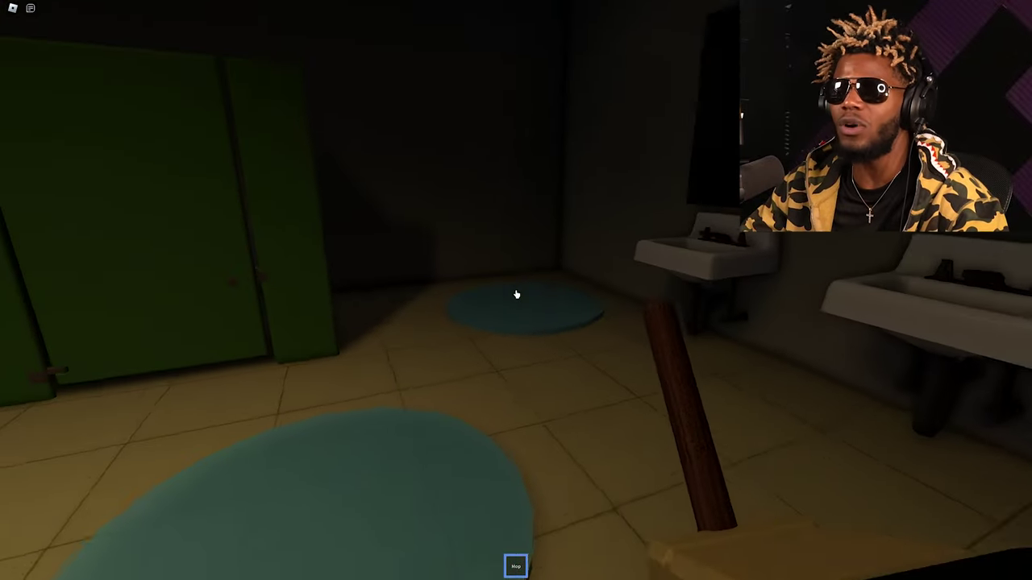
{"action": "key", "text": "w"}
{"action": "key", "text": "s"}
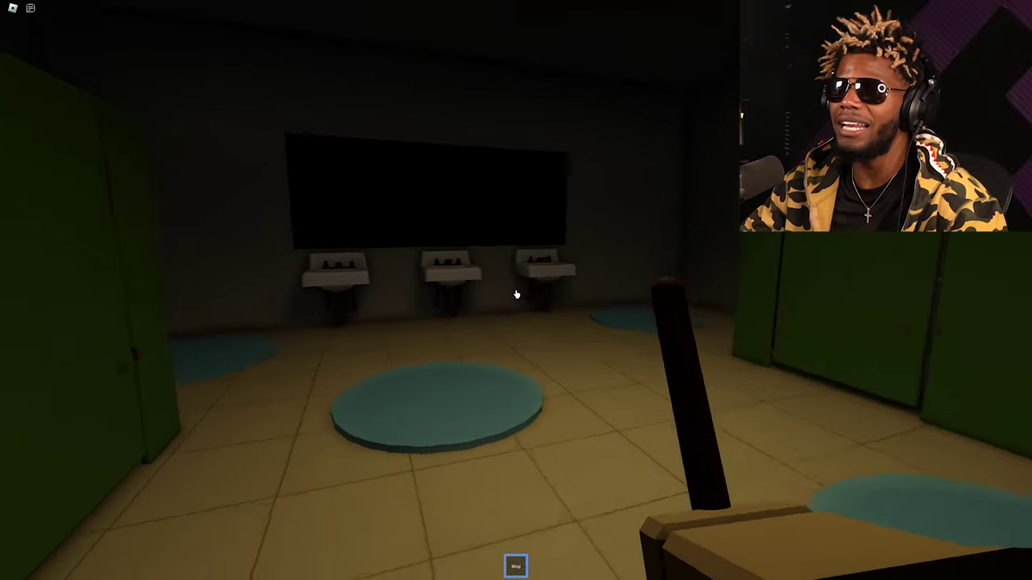
{"action": "key", "text": "w"}
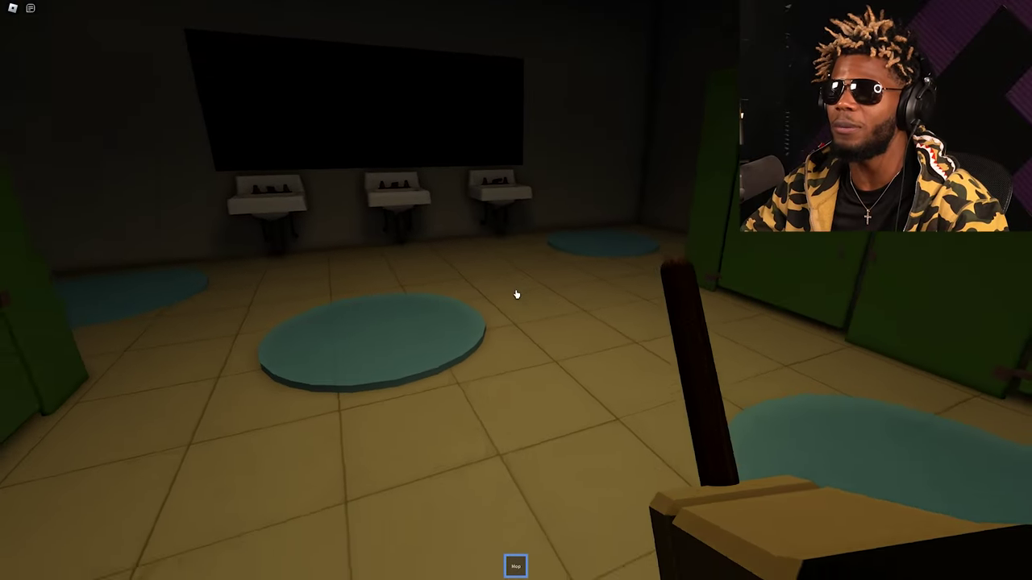
{"action": "key", "text": "w"}
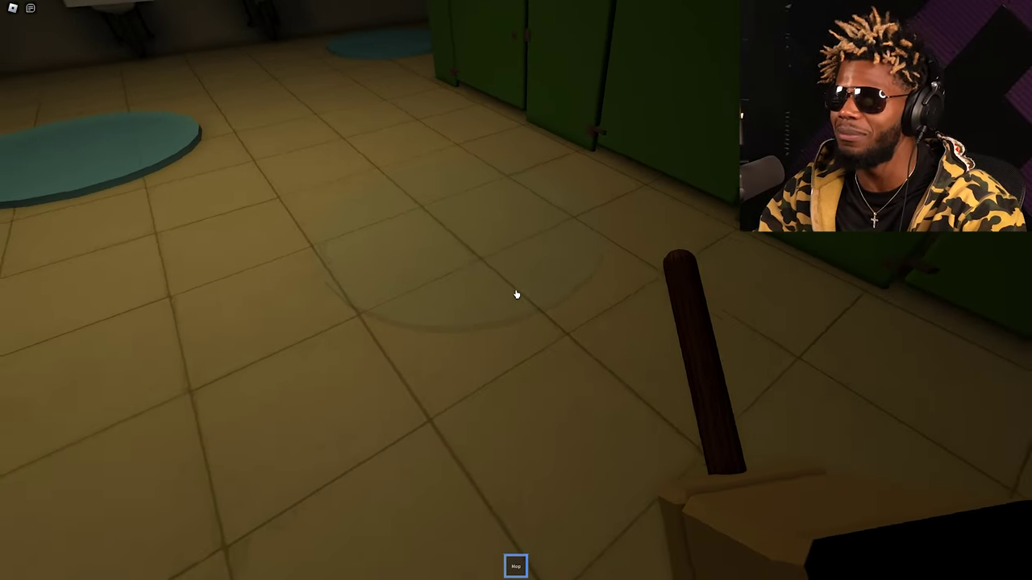
Step: Mop the puddle beside the sink, then walk back through the dining area to the order room
{"action": "key", "text": "w"}
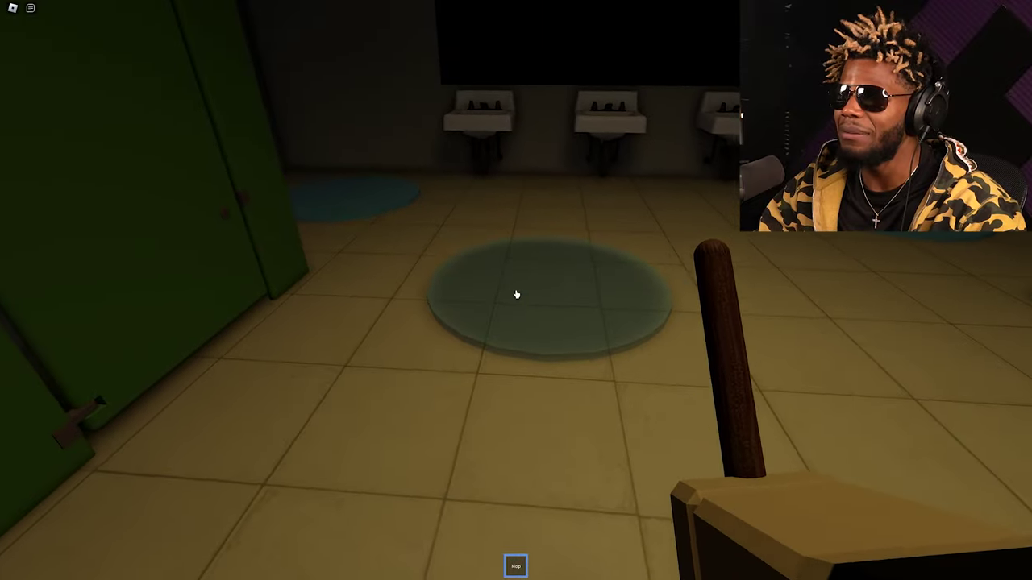
{"action": "key", "text": "w"}
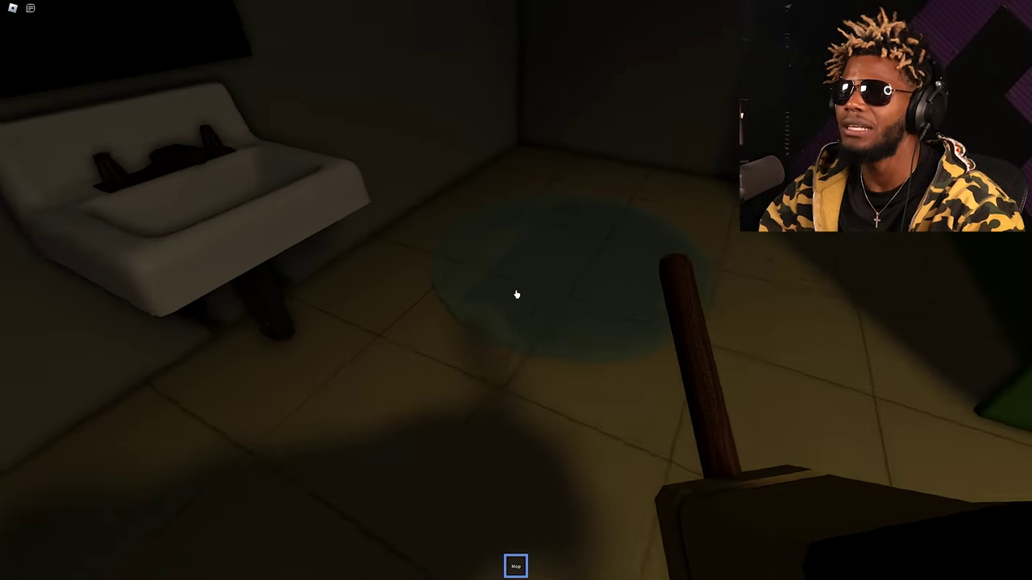
{"action": "key", "text": "w"}
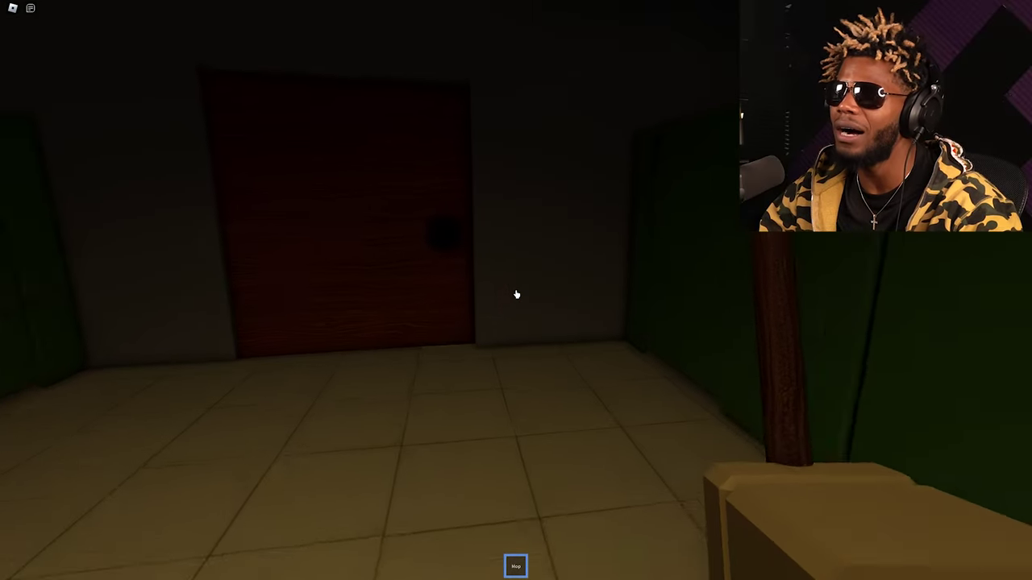
{"action": "key", "text": "w"}
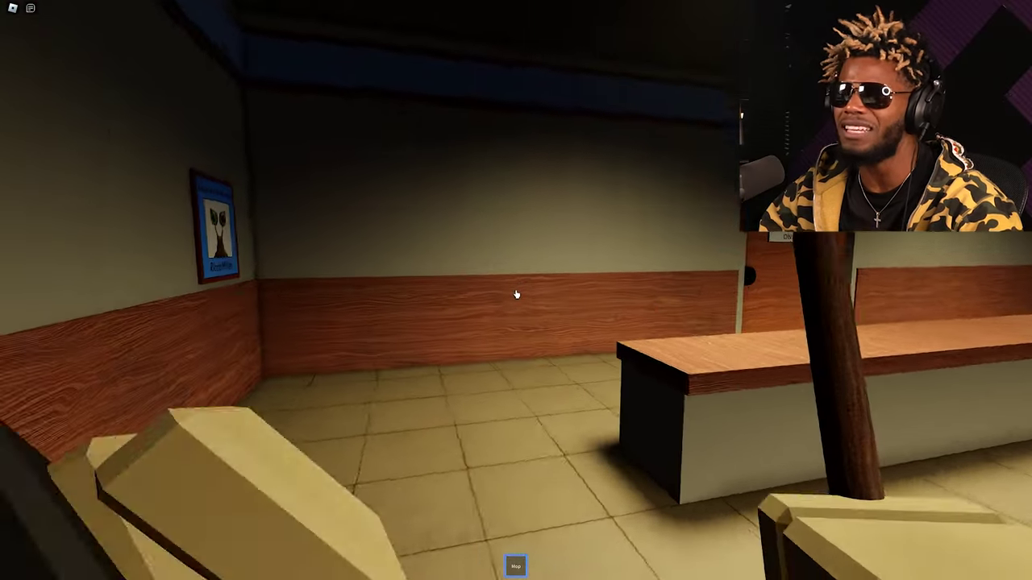
{"action": "key", "text": "w"}
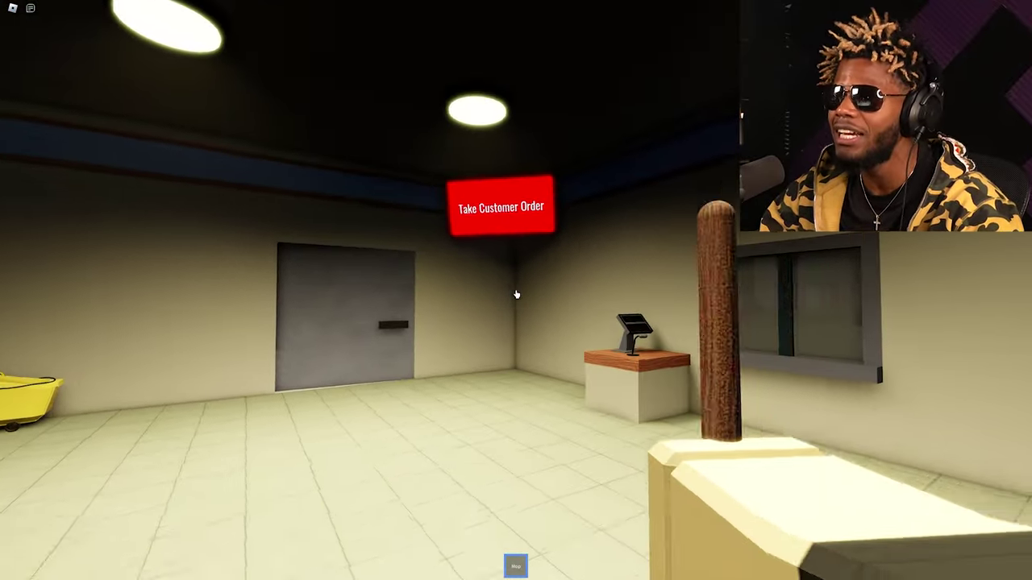
Step: Put away the mop, take the Food #3 order at the kiosk, and walk to the serving window
{"action": "key", "text": "w"}
{"action": "key", "text": "w"}
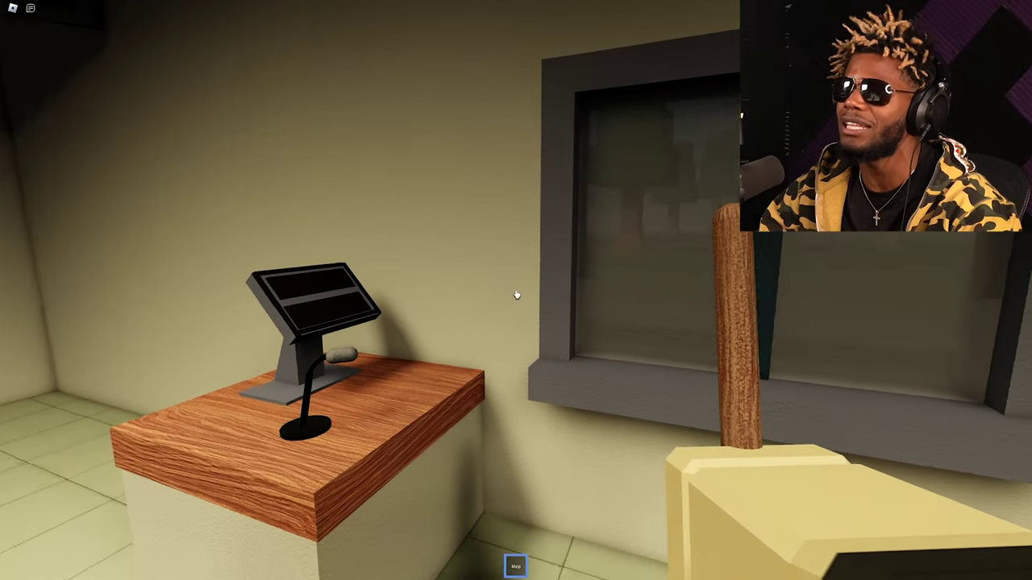
{"action": "key", "text": "1"}
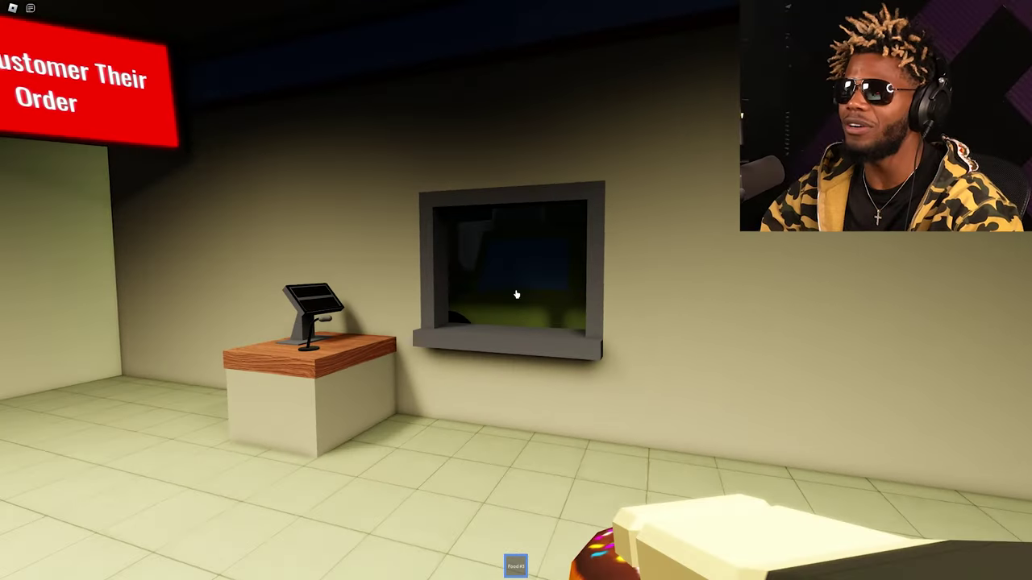
{"action": "key", "text": "w"}
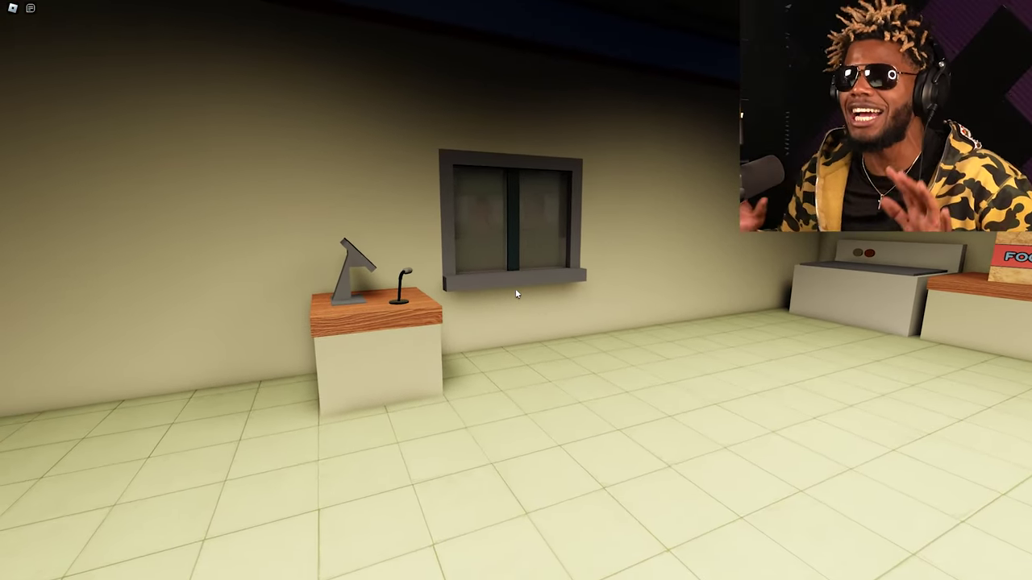
{"action": "key", "text": "w"}
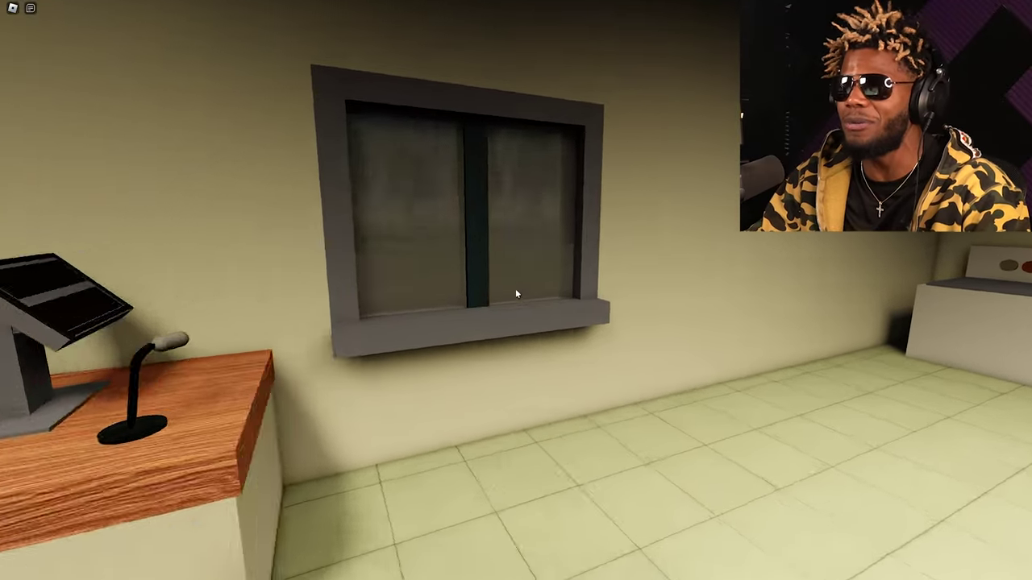
{"action": "key", "text": "s"}
Step: Walk from the back room through the dining area to the glass exit doors
{"action": "key", "text": "w"}
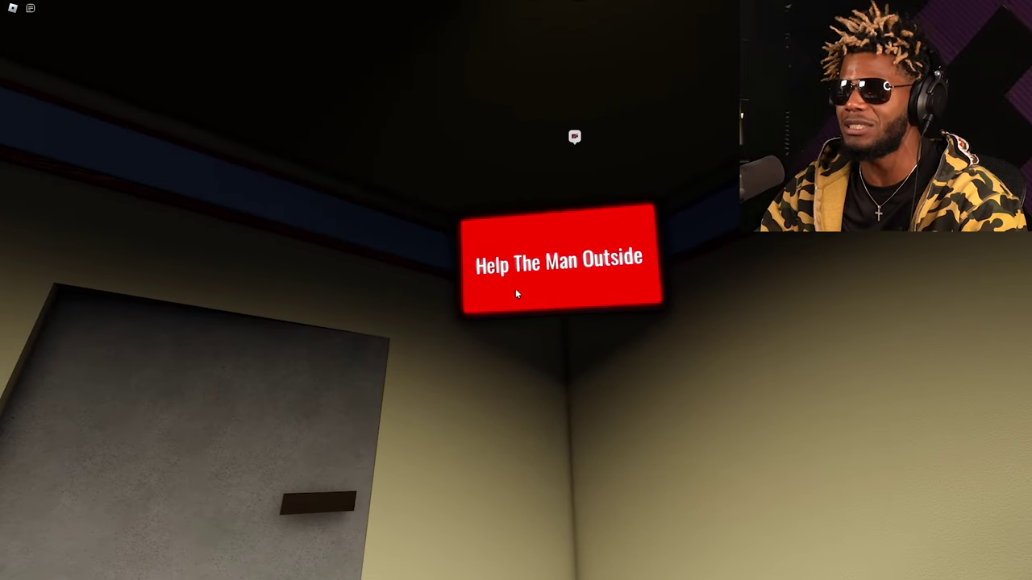
{"action": "key", "text": "w"}
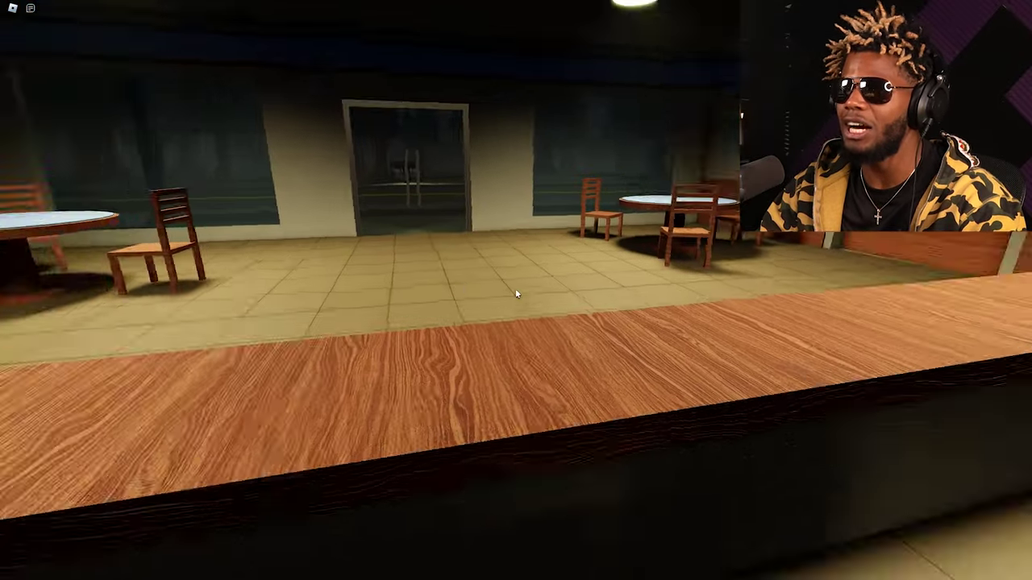
{"action": "key", "text": "w"}
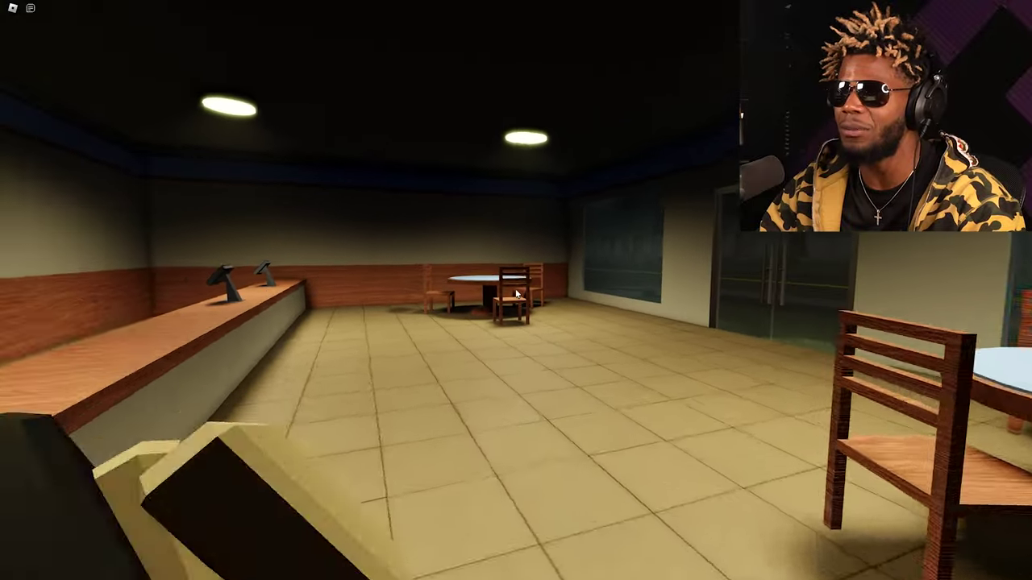
{"action": "key", "text": "w"}
{"action": "key", "text": "w"}
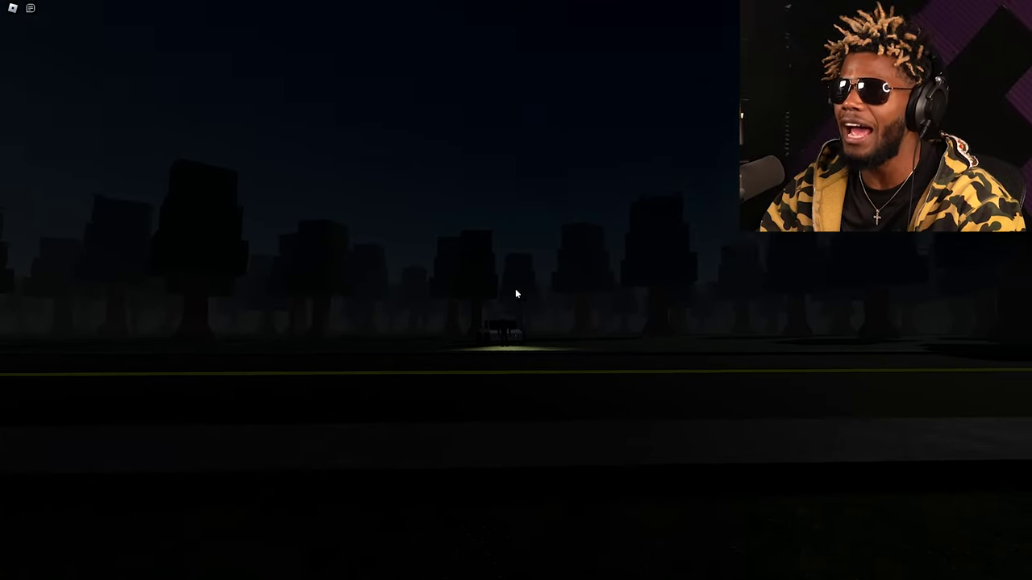
Step: Follow the building and road outside, crossing toward the man by the car
{"action": "key", "text": "a"}
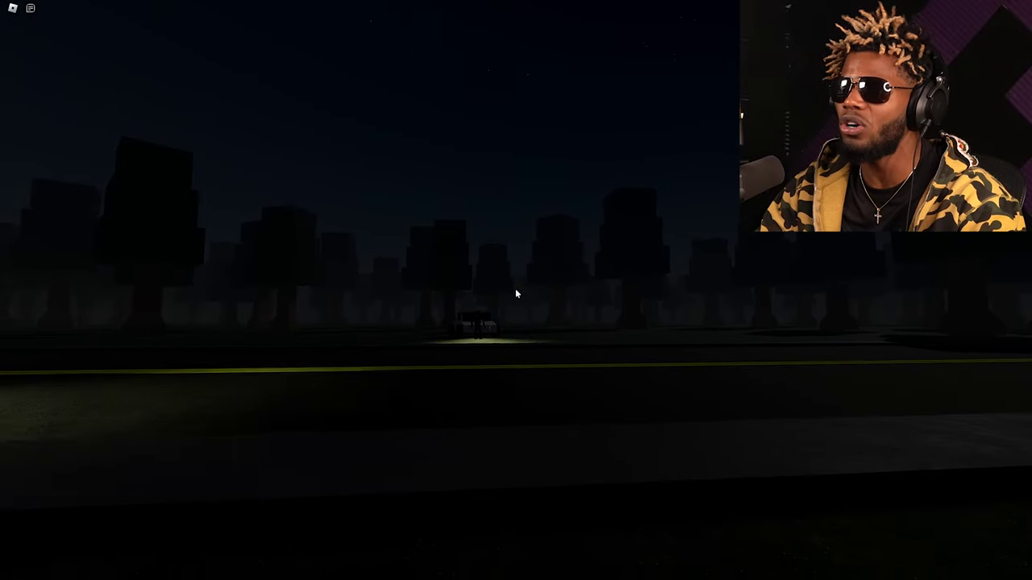
{"action": "key", "text": "a"}
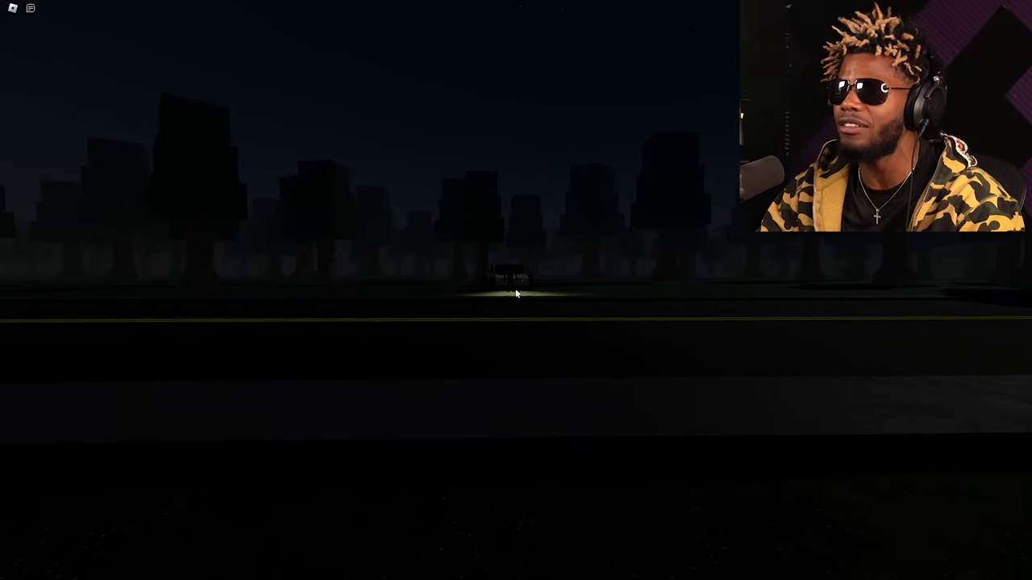
{"action": "key", "text": "d"}
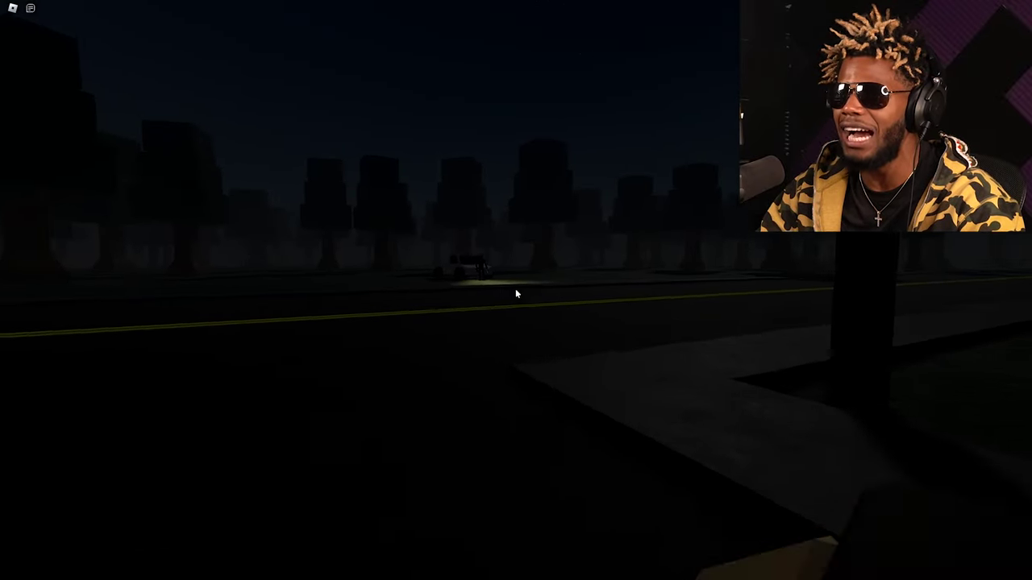
{"action": "key", "text": "d"}
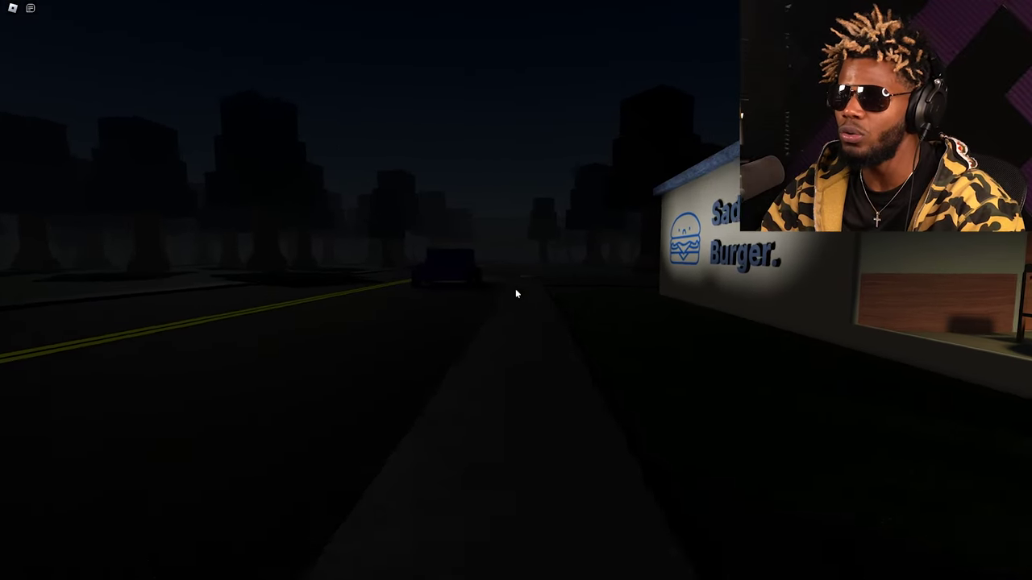
{"action": "key", "text": "w"}
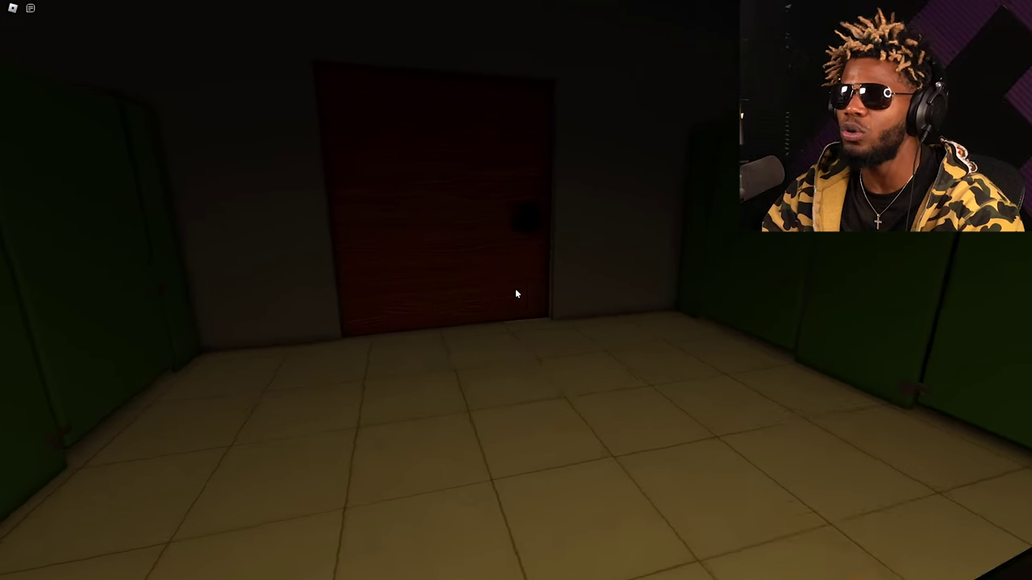
Step: Walk along the counter and through the staff door to the serving window
{"action": "key", "text": "w"}
{"action": "key", "text": "w"}
{"action": "key", "text": "s"}
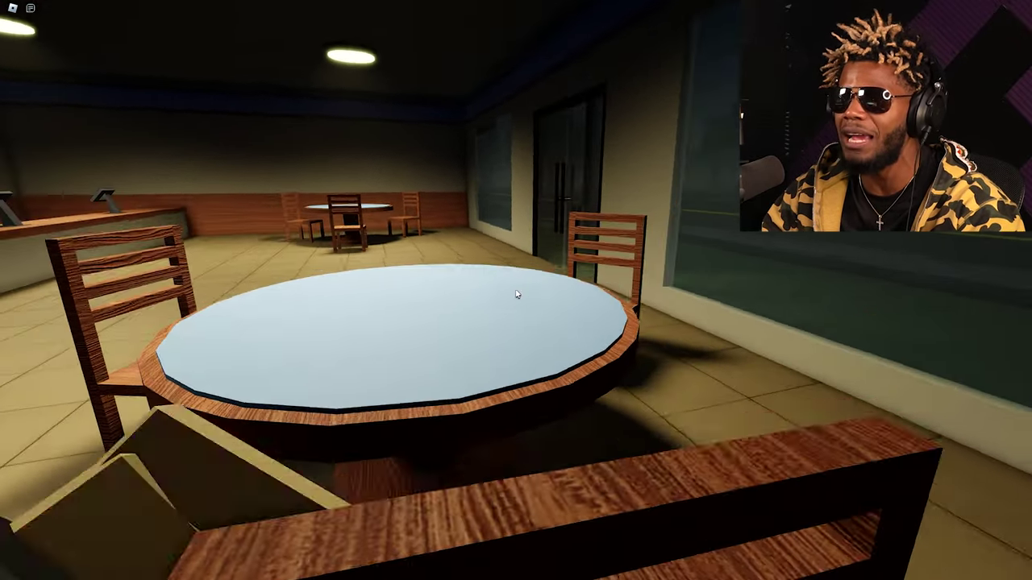
{"action": "key", "text": "w"}
{"action": "key", "text": "w"}
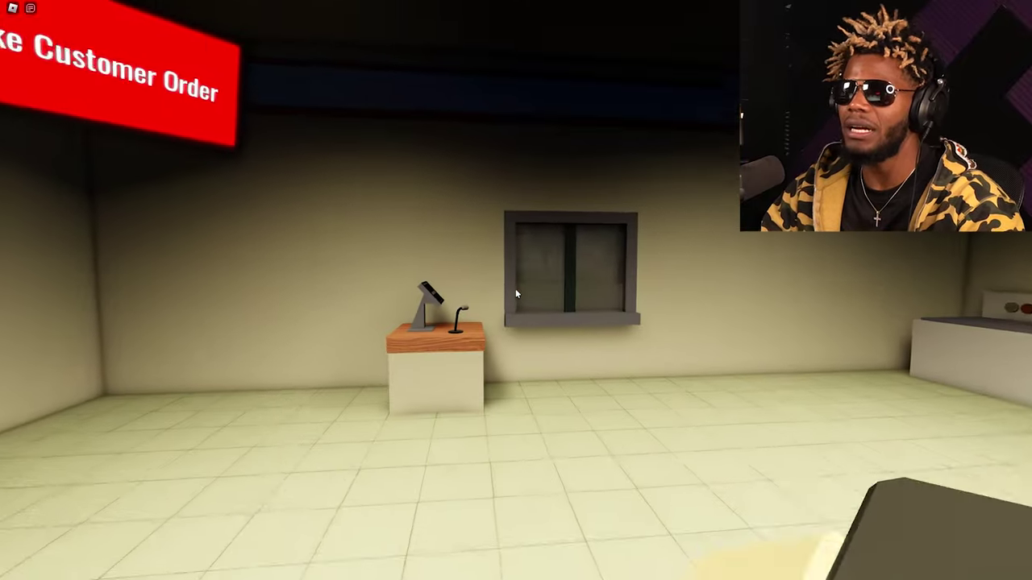
{"action": "key", "text": "w"}
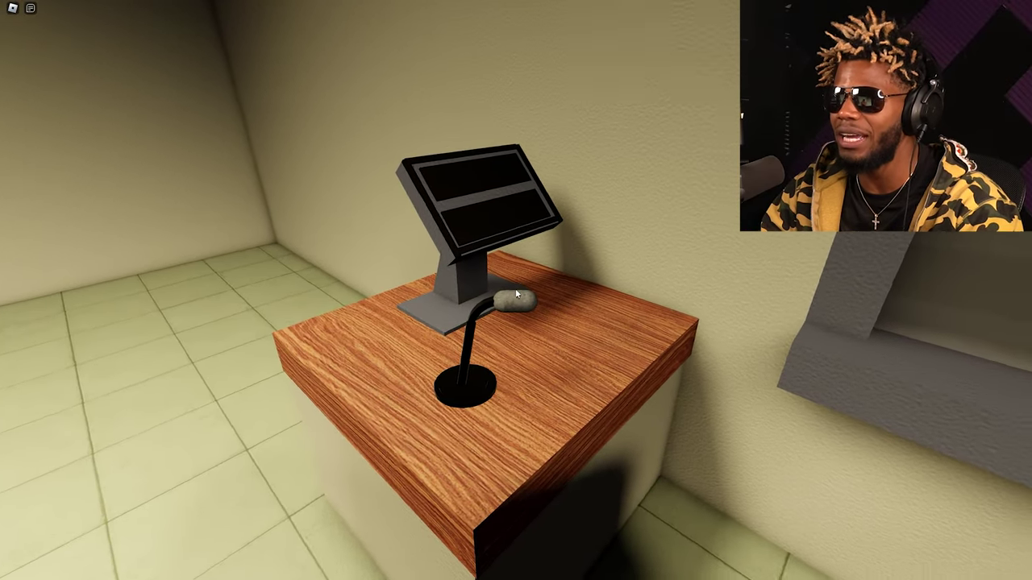
Step: Grab the Food #3 box from the food counter and hand it through the window
{"action": "key", "text": "s"}
{"action": "key", "text": "w"}
{"action": "key", "text": "w"}
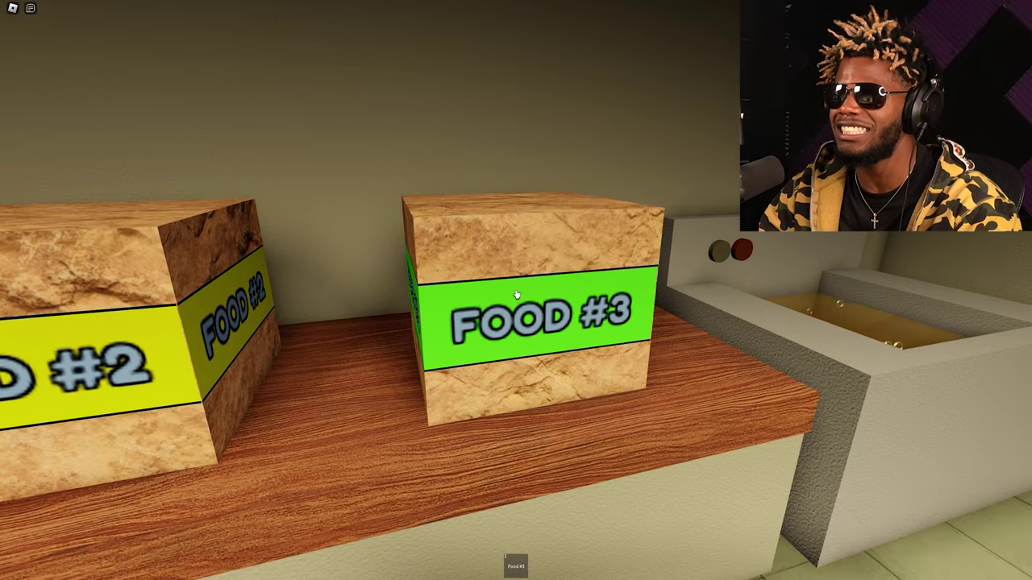
{"action": "key", "text": "1"}
{"action": "key", "text": "w"}
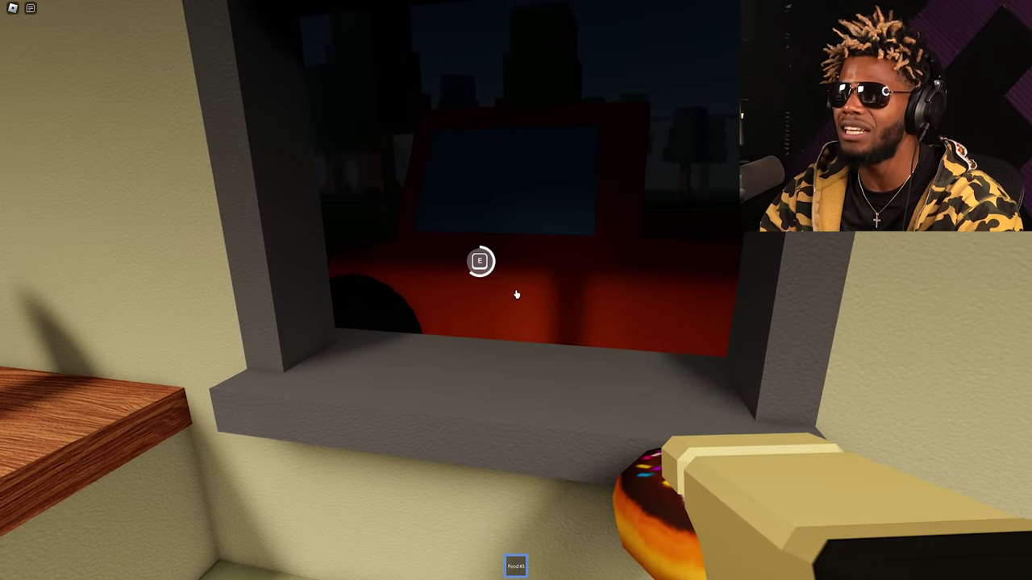
{"action": "key", "text": "s"}
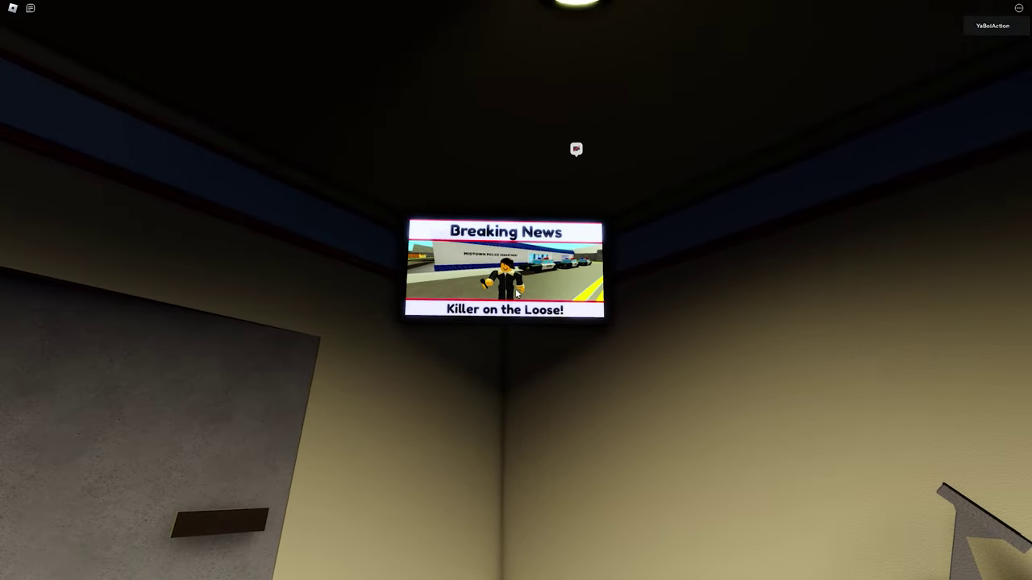
Step: Watch the Breaking News TV, then cross the back room toward the keypad and wooden door
{"action": "key", "text": "a"}
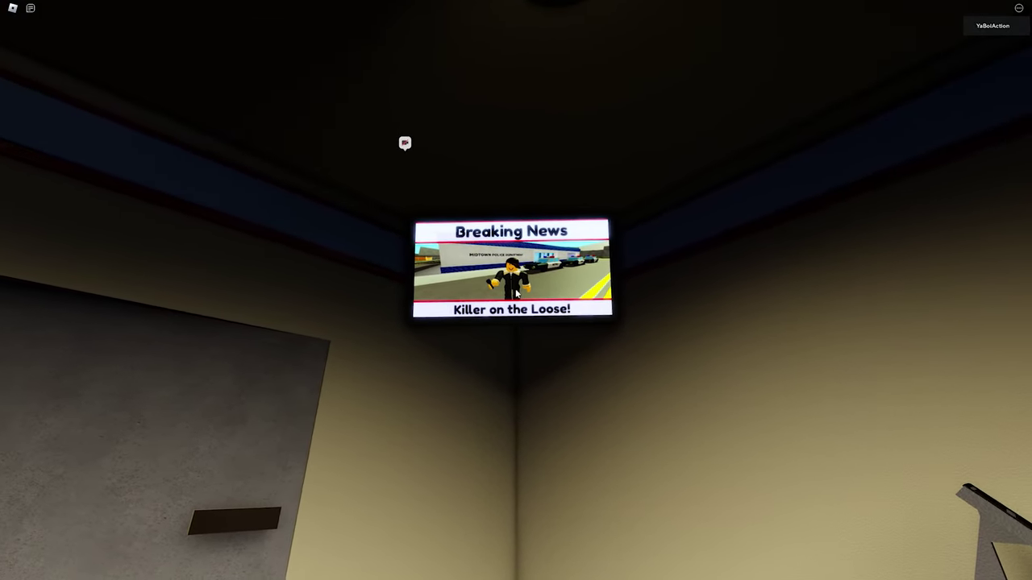
{"action": "key", "text": "s"}
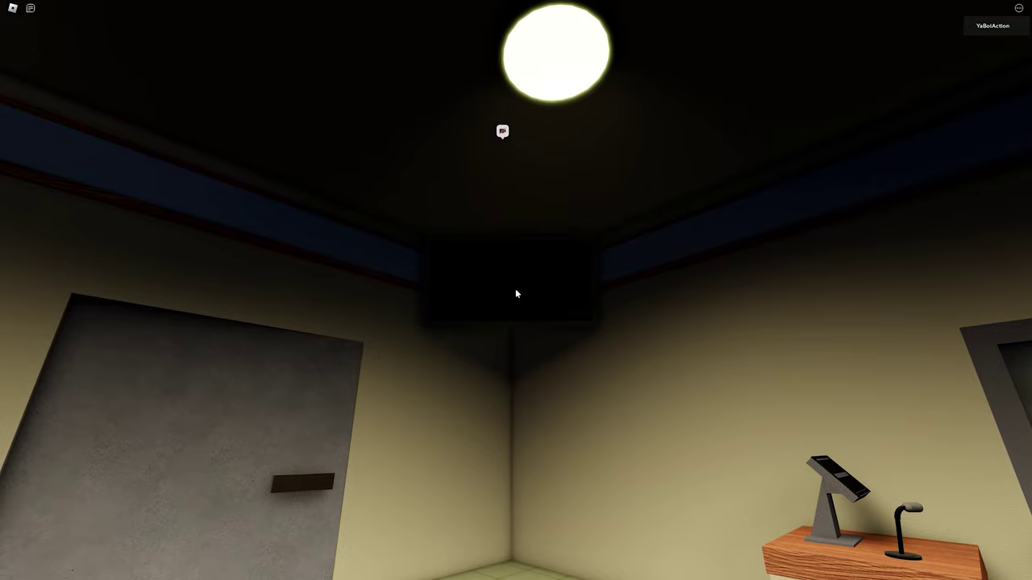
{"action": "key", "text": "s"}
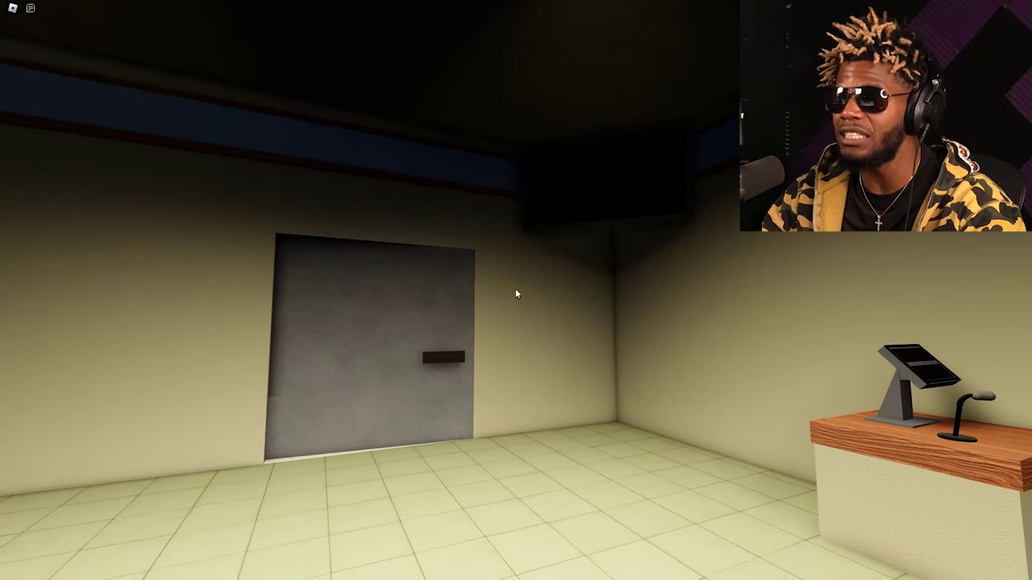
{"action": "key", "text": "s"}
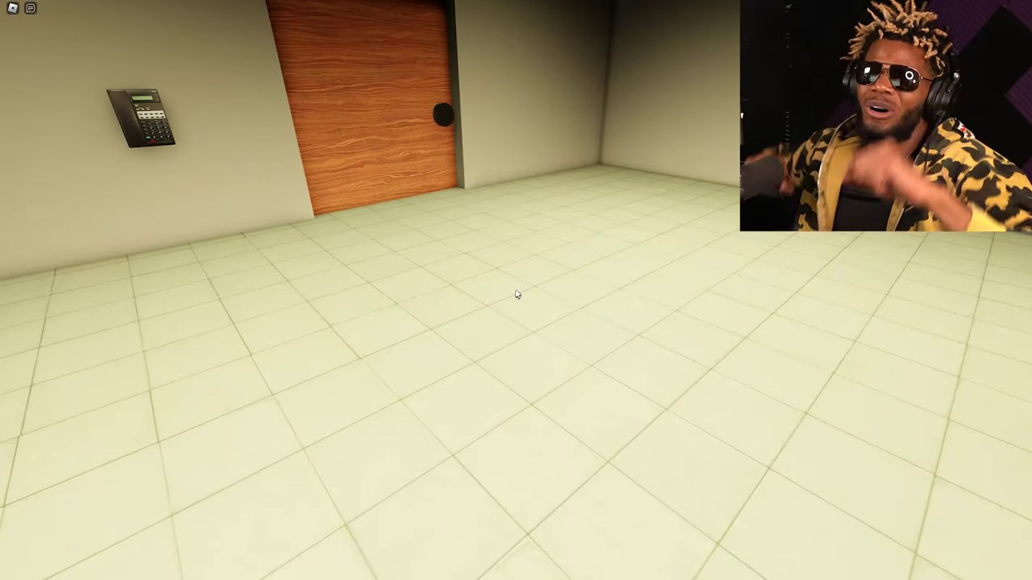
Step: Face the grey freezer door under the red 'Kill The Spiders Freezer' sign
{"action": "key", "text": "w"}
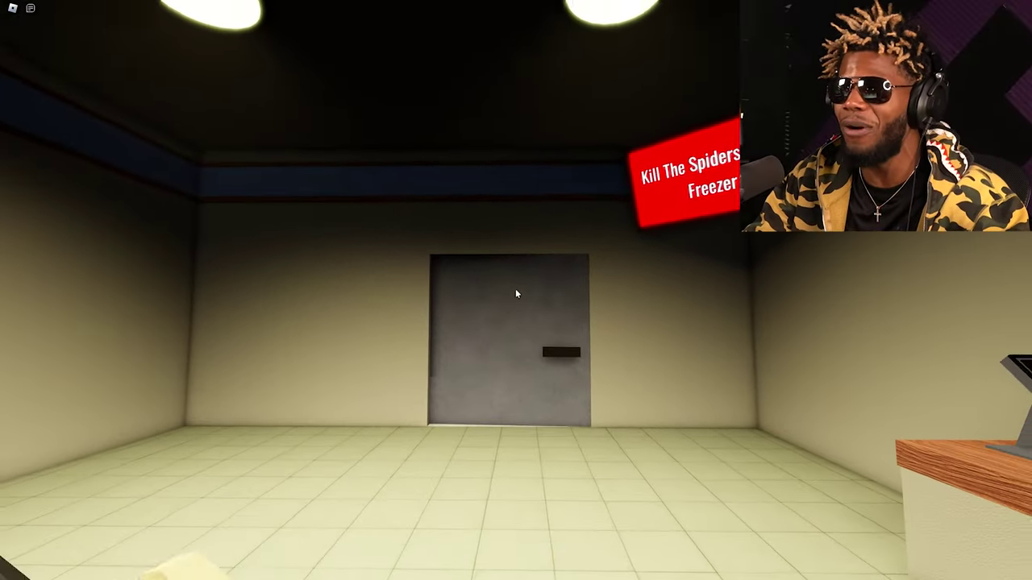
{"action": "key", "text": "w"}
{"action": "key", "text": "s"}
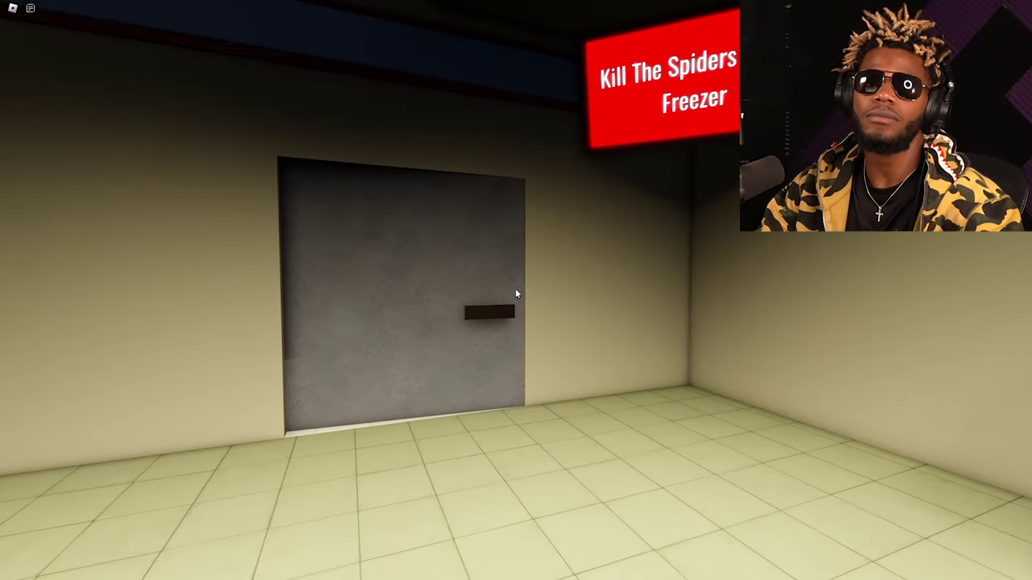
Step: Enter the freezer and swat the spiders on the FOOD #1 stack and floor
{"action": "key", "text": "w"}
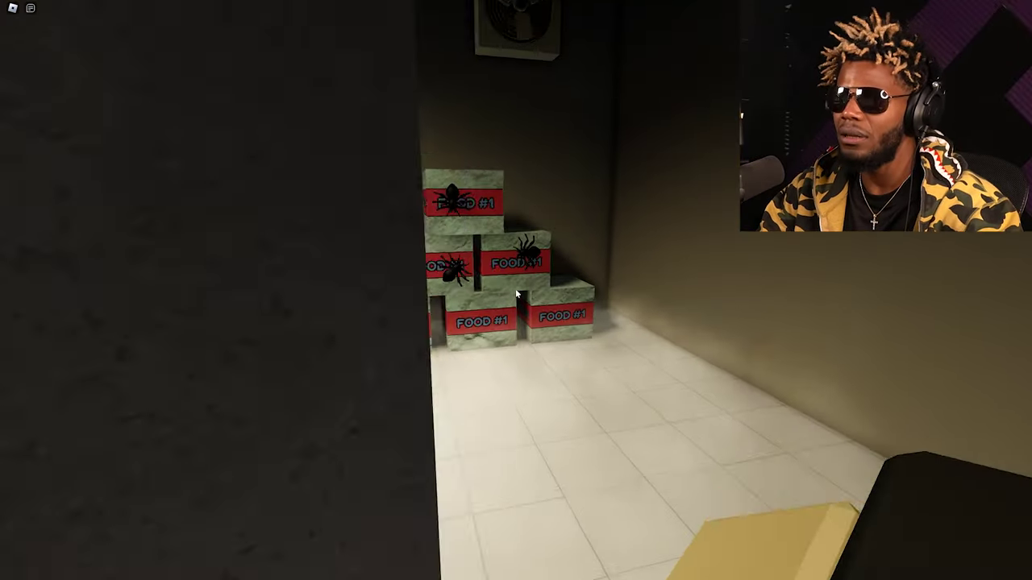
{"action": "key", "text": "w"}
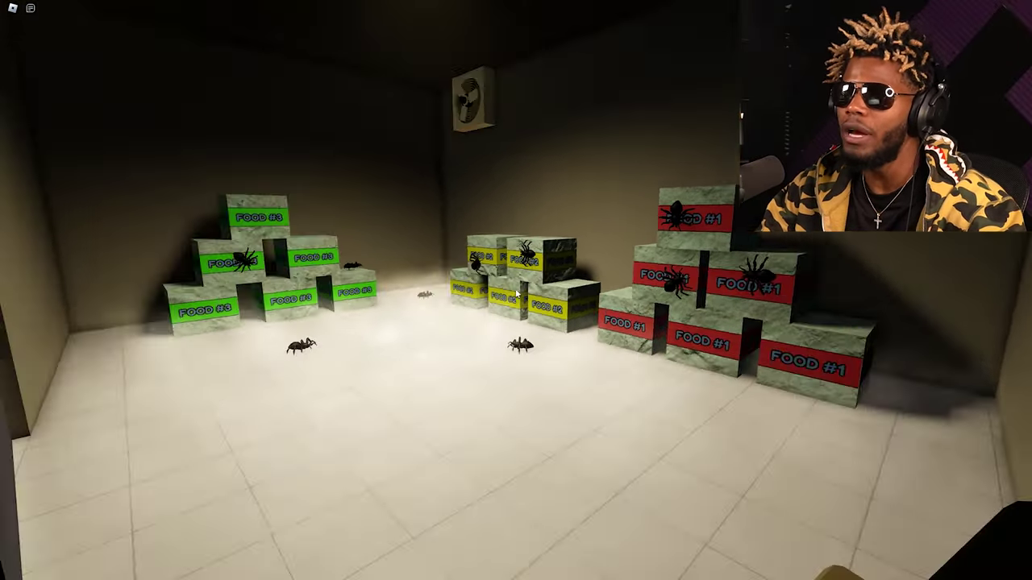
{"action": "key", "text": "w"}
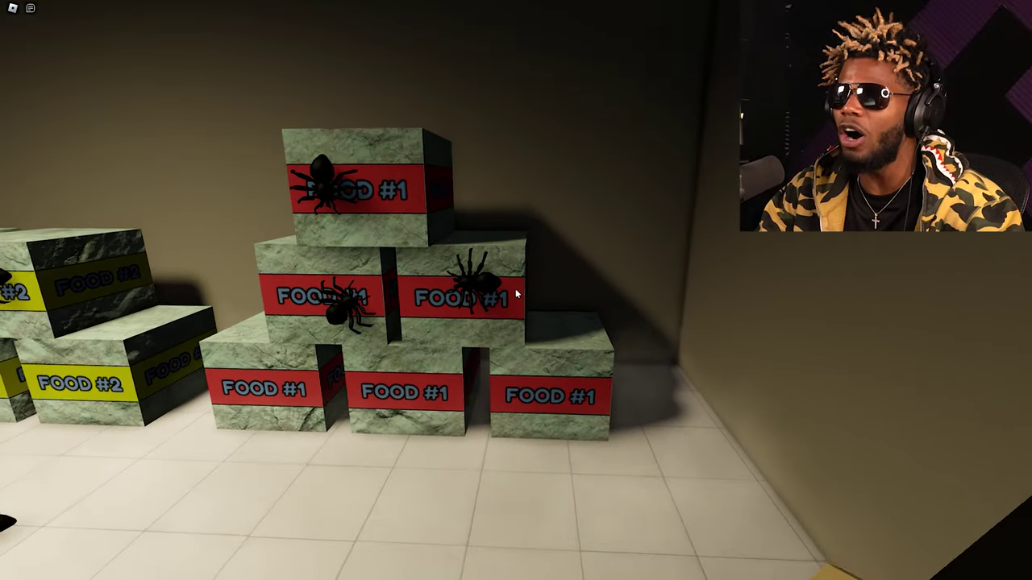
{"action": "key", "text": "a"}
{"action": "key", "text": "w"}
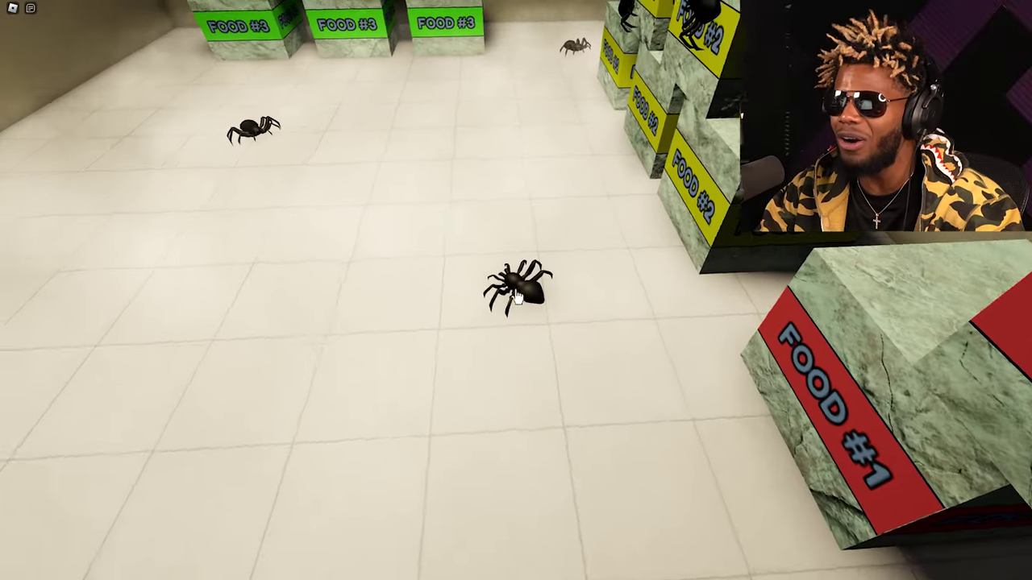
{"action": "key", "text": "1"}
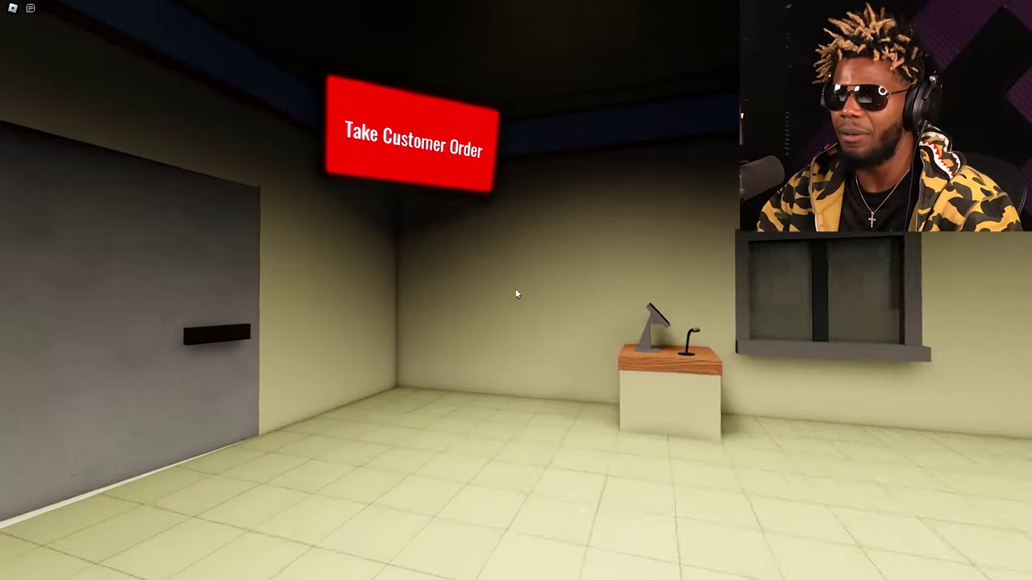
Step: Take the order, pick up the Food #2 meal, and hand it through the drive-thru window
{"action": "key", "text": "w"}
{"action": "key", "text": "e"}
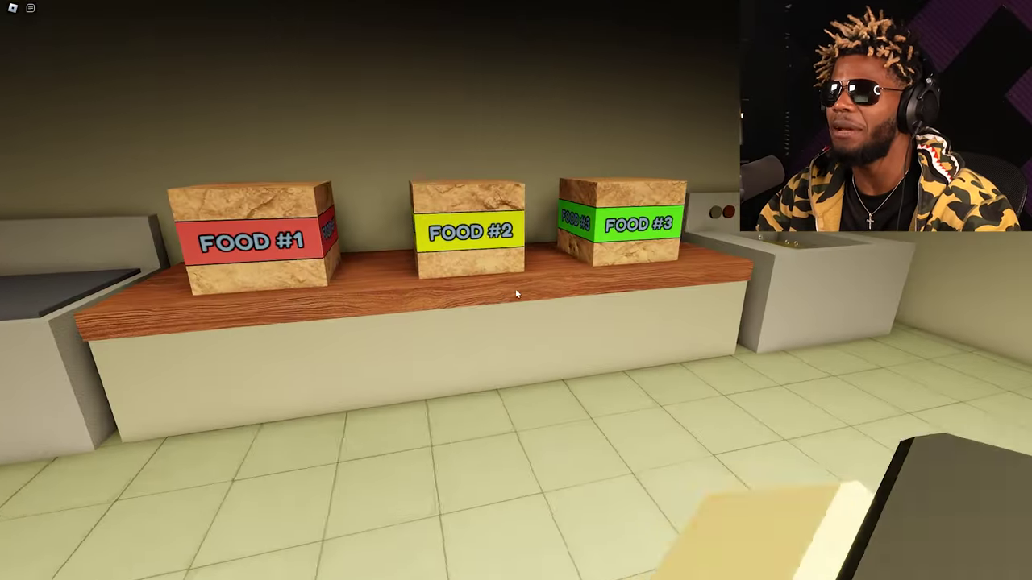
{"action": "key", "text": "w"}
{"action": "key", "text": "e"}
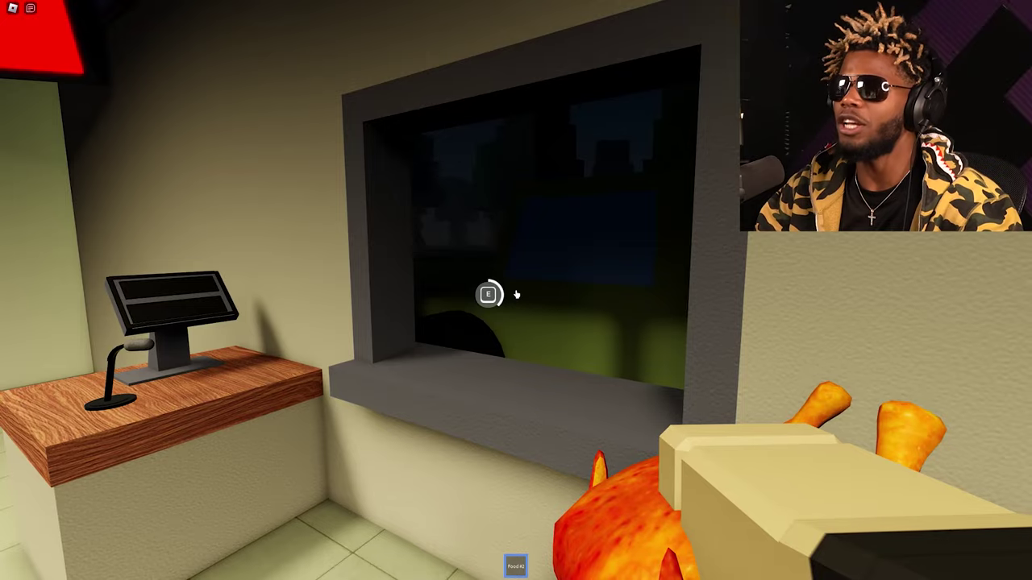
Step: Move away from the drive-thru window over to the wall phone
{"action": "key", "text": "s"}
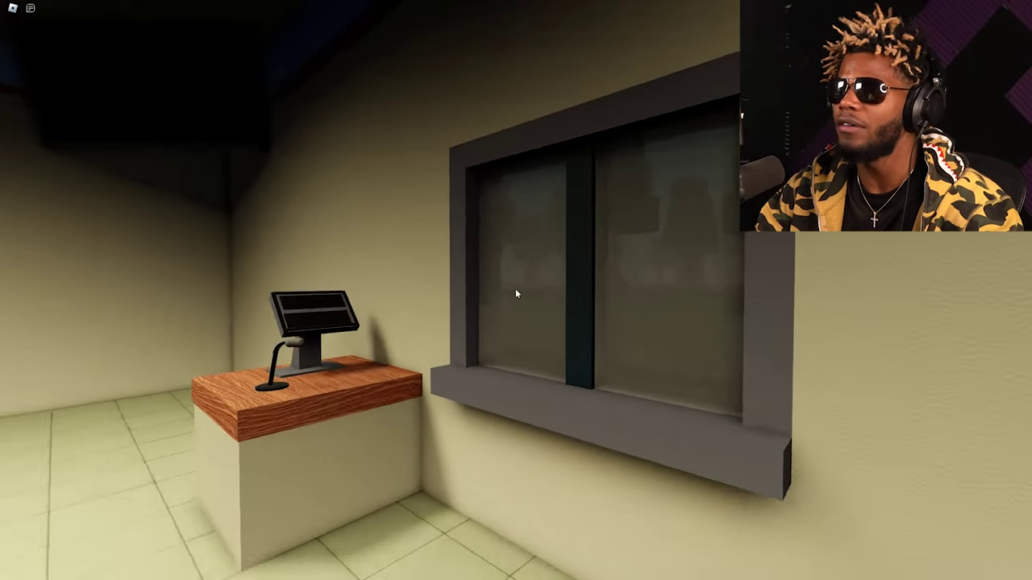
{"action": "key", "text": "w"}
{"action": "key", "text": "s"}
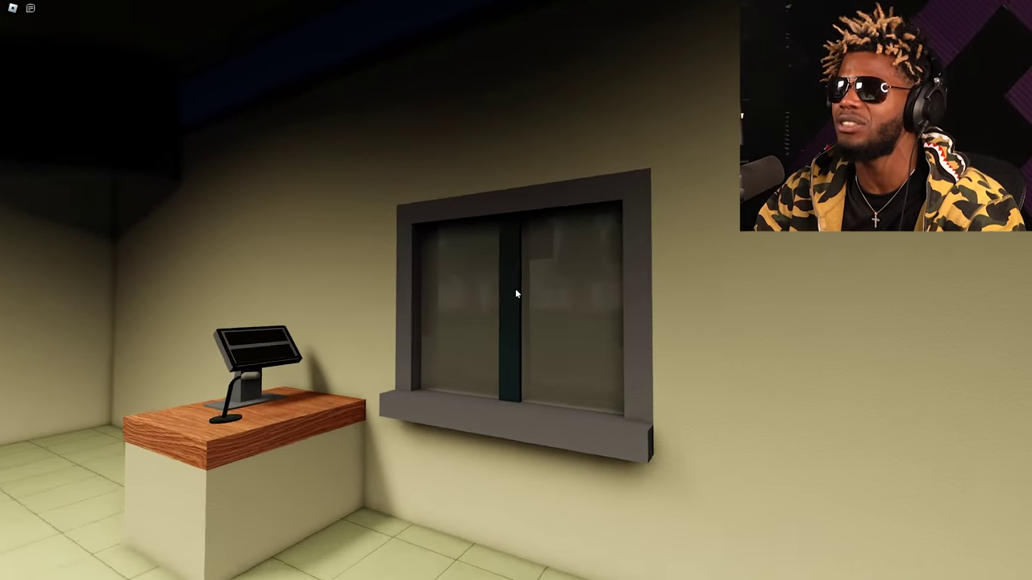
{"action": "key", "text": "w"}
{"action": "key", "text": "w"}
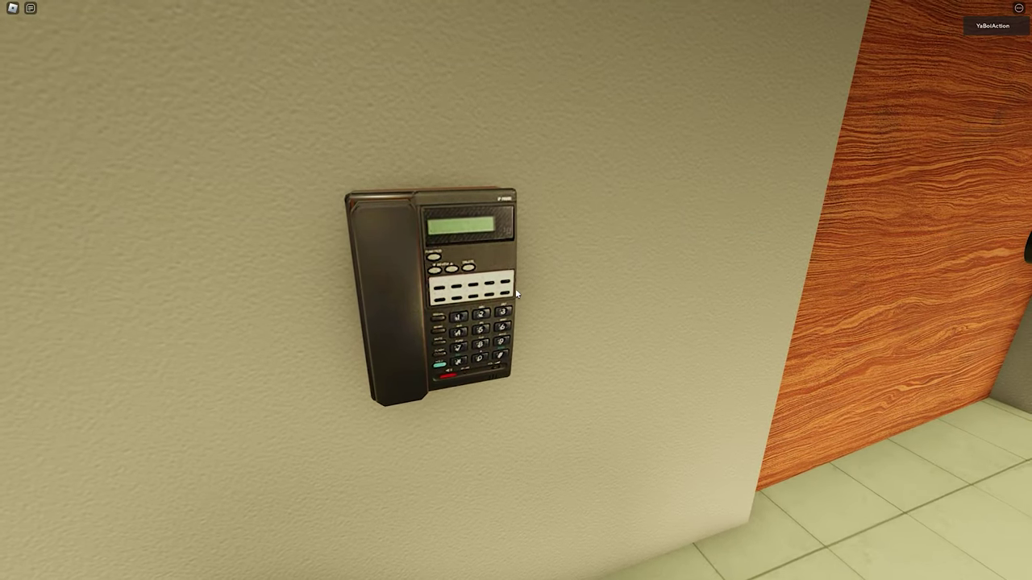
Step: Answer the wall phone, then back away into the dining room with the round table
{"action": "key", "text": "s"}
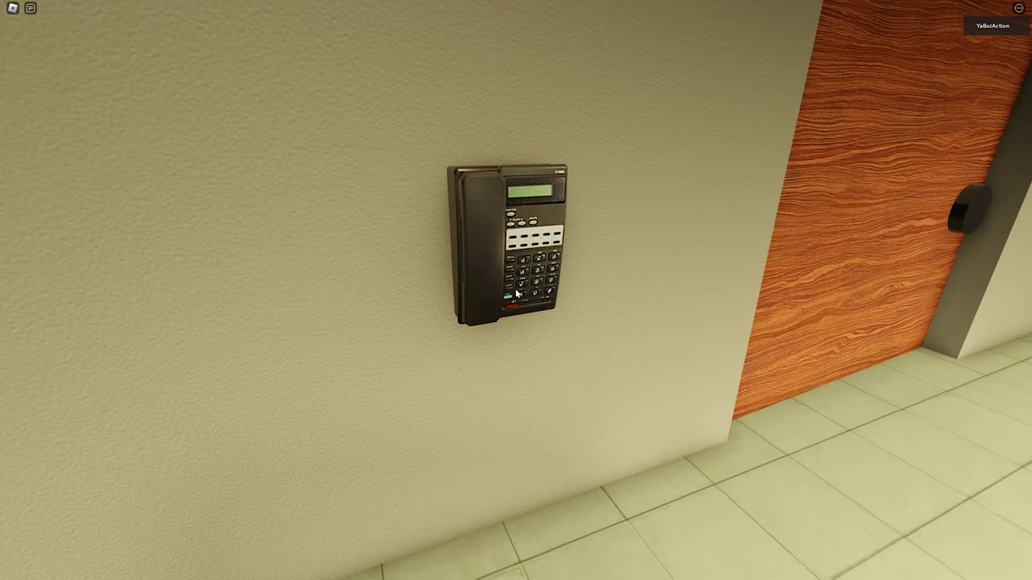
{"action": "key", "text": "s"}
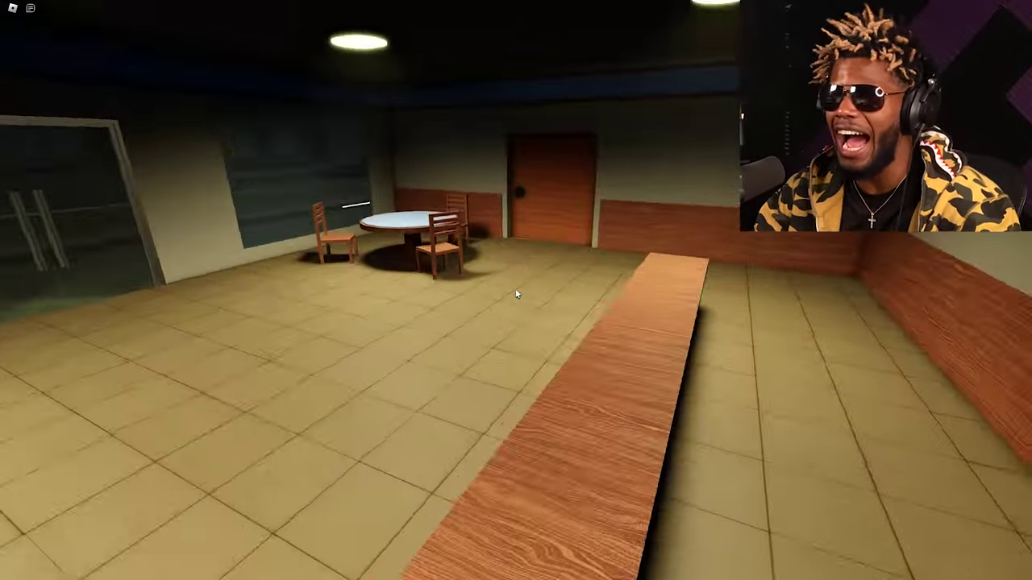
Step: Look around the dark dining room and check the red writing behind the counter
{"action": "key", "text": "w"}
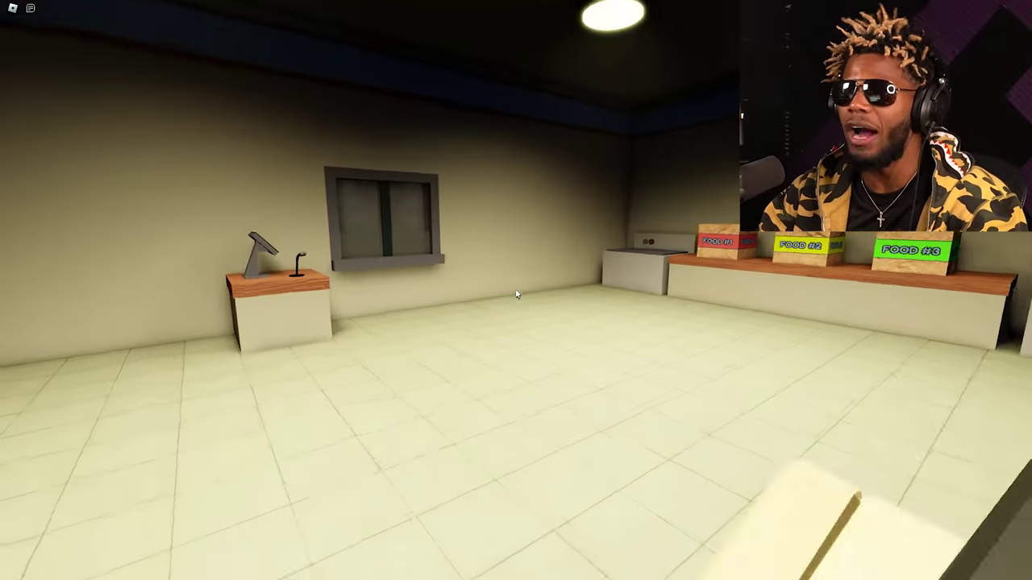
{"action": "key", "text": "w"}
{"action": "key", "text": "w"}
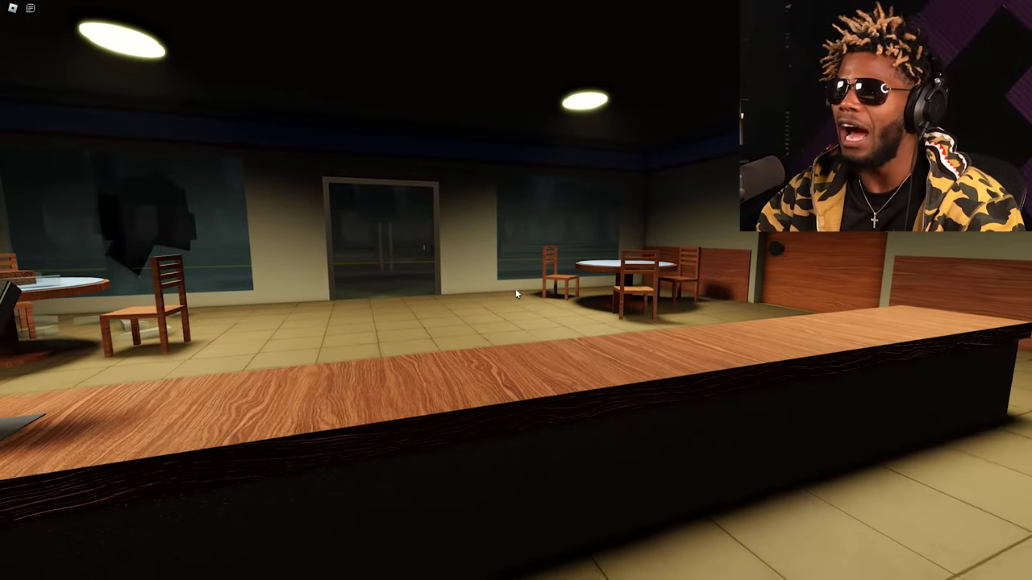
{"action": "key", "text": "w"}
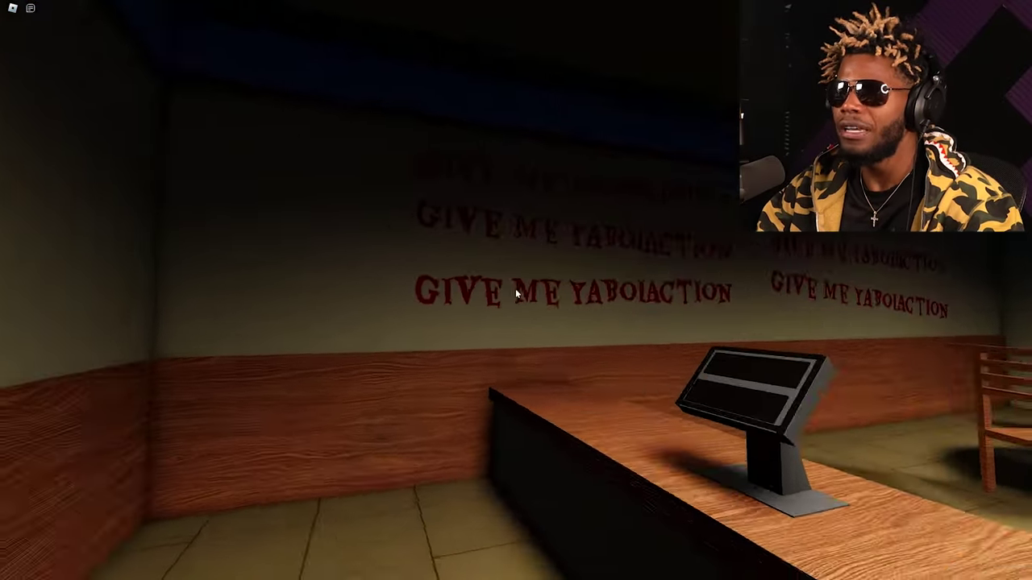
{"action": "key", "text": "s"}
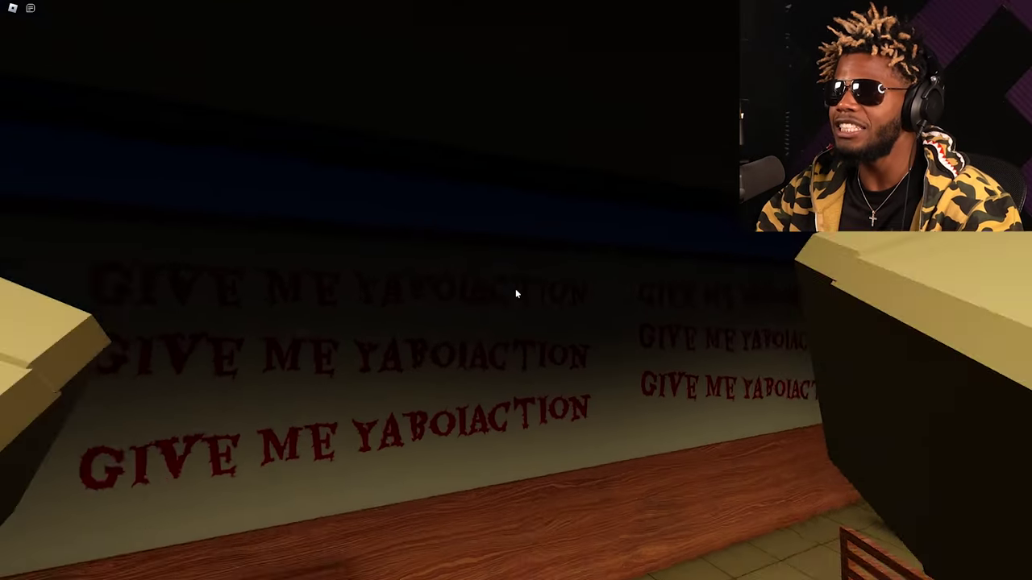
Step: Check the cake table and broken window, ending behind the counter at the green keypad
{"action": "key", "text": "s"}
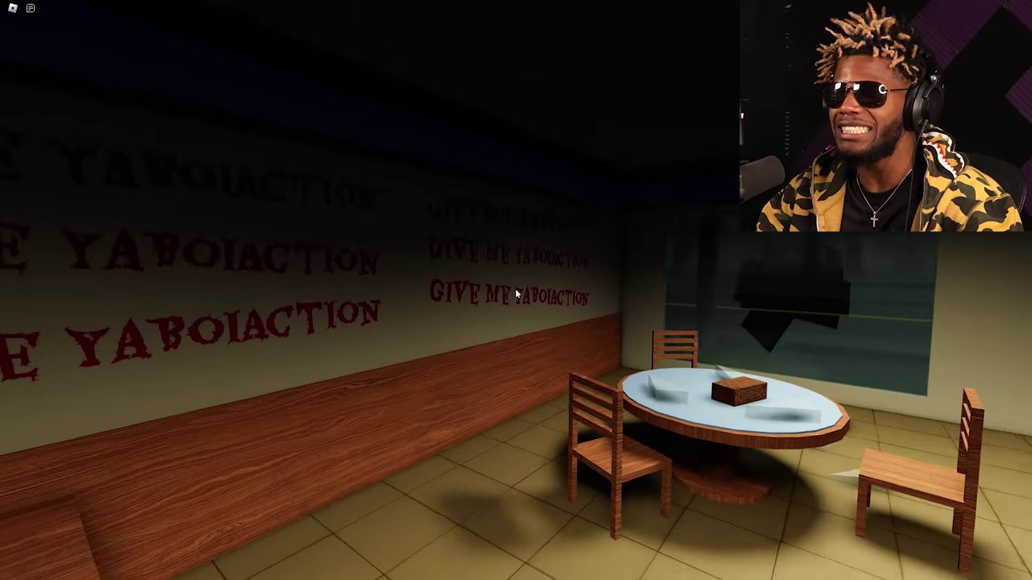
{"action": "key", "text": "s"}
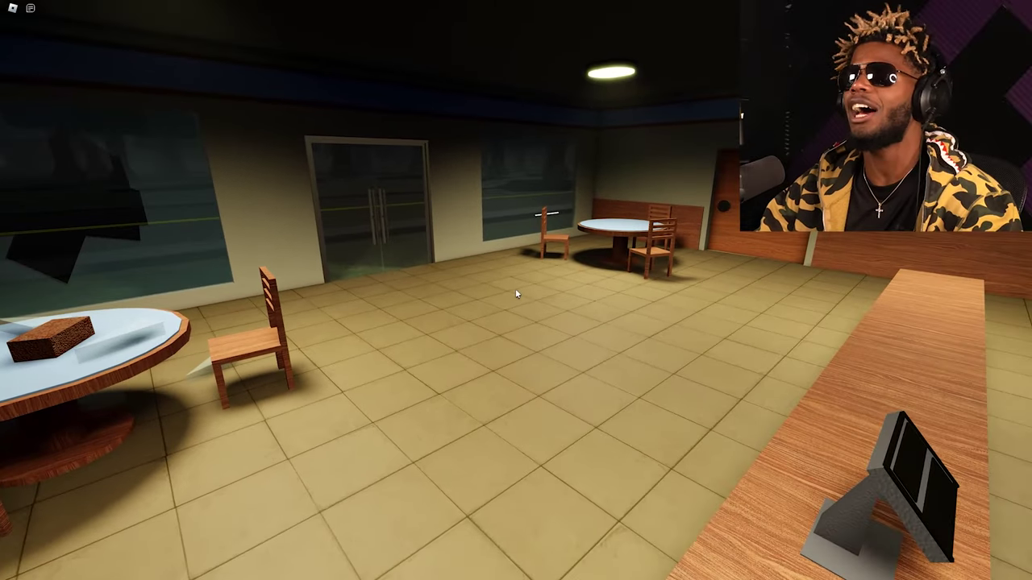
{"action": "key", "text": "w"}
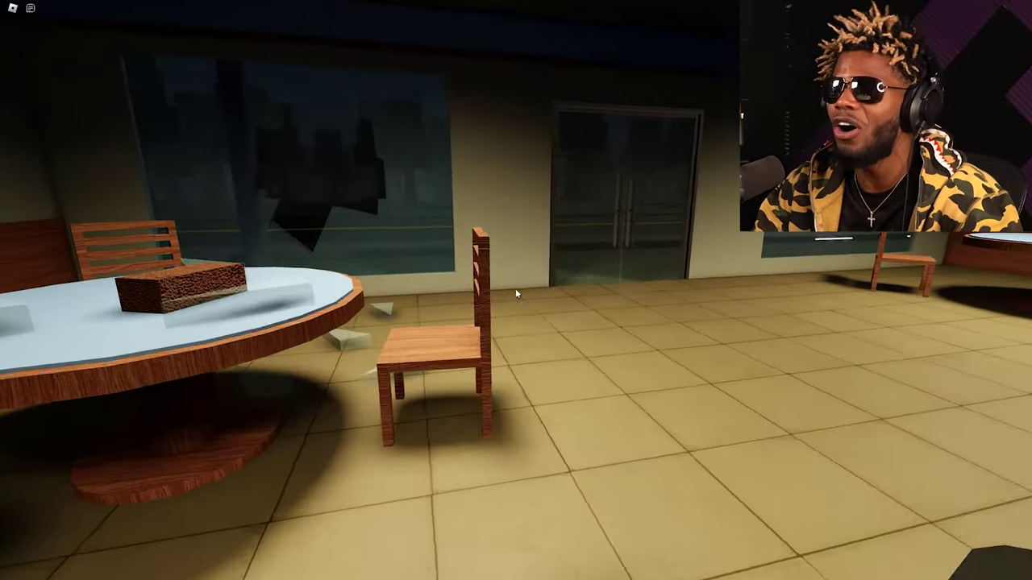
{"action": "key", "text": "space"}
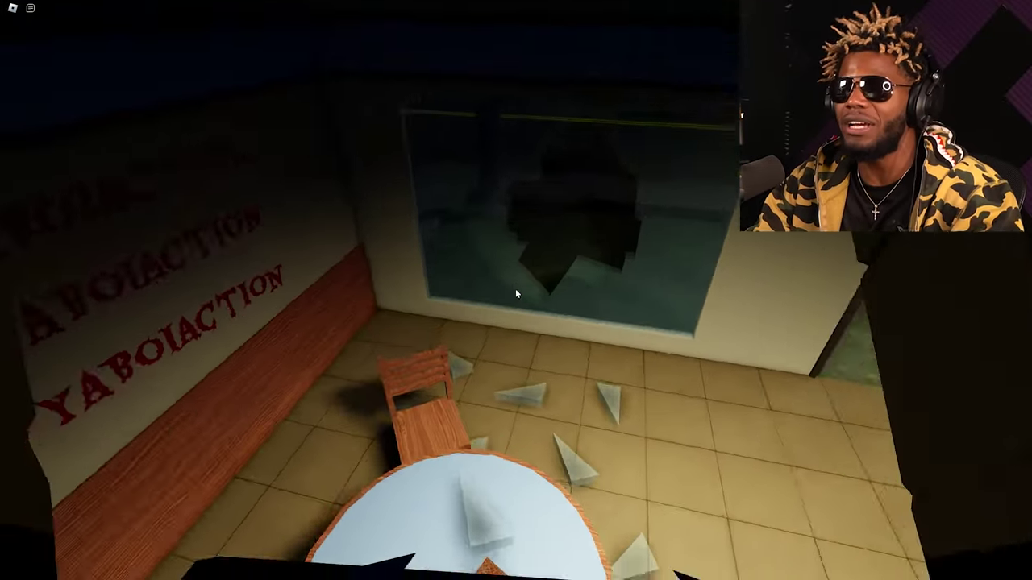
{"action": "key", "text": "w"}
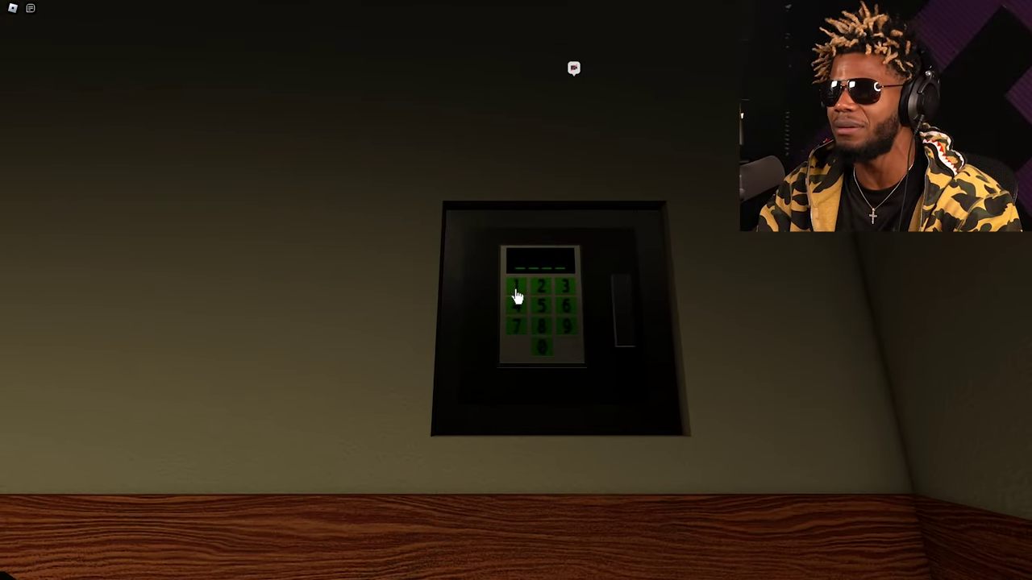
Step: Enter digits on the safe keypad, starting with 1, then restart the code after it resets
{"action": "left_click", "coordinate": [517, 297]}
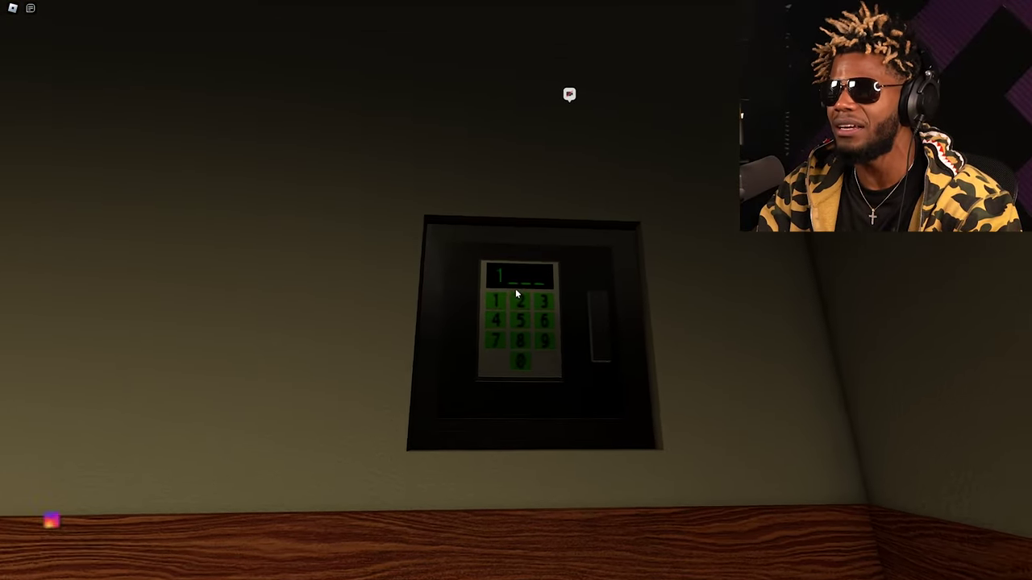
{"action": "left_click", "coordinate": [516, 292]}
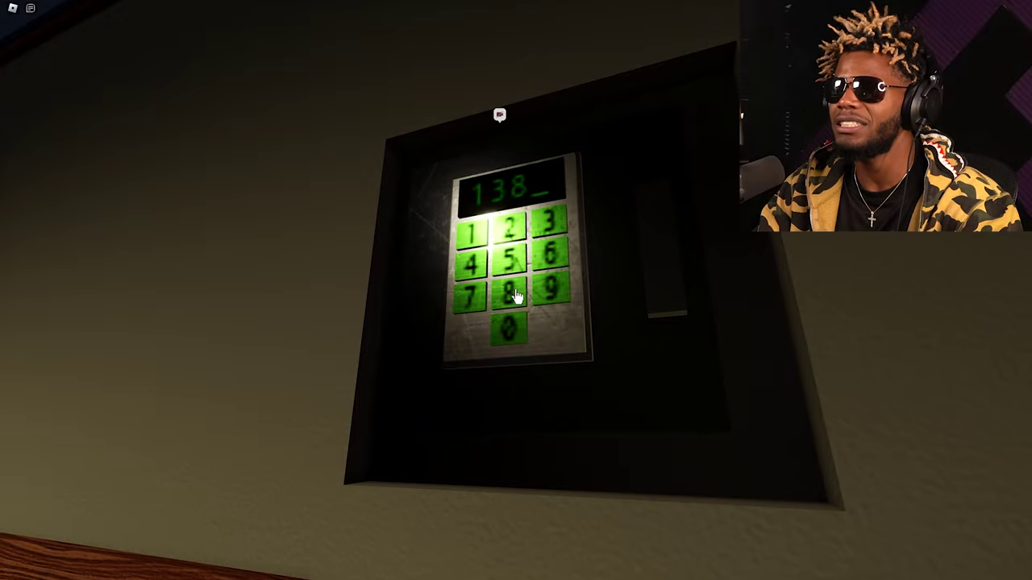
{"action": "left_click", "coordinate": [516, 297]}
{"action": "left_click", "coordinate": [516, 294]}
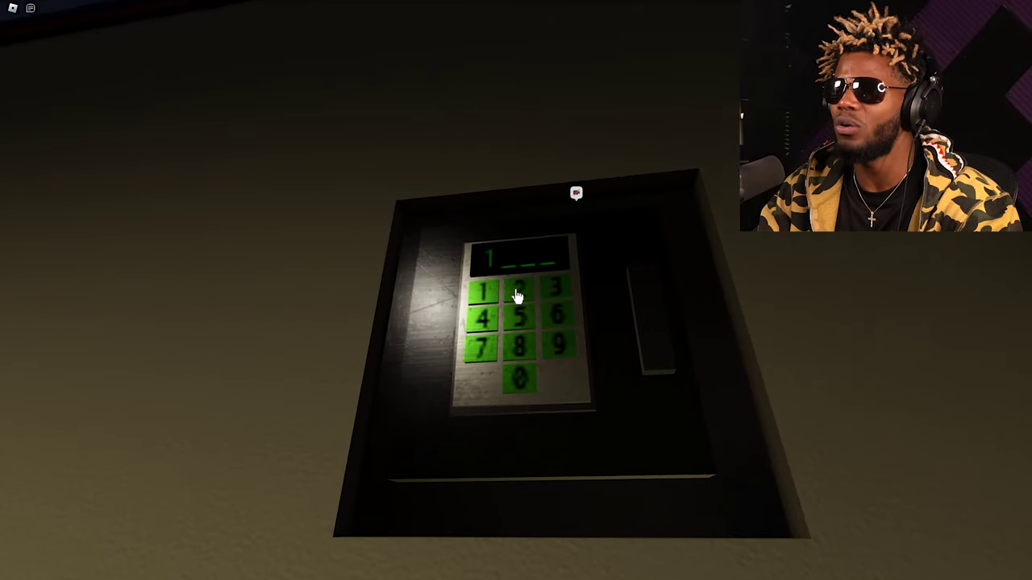